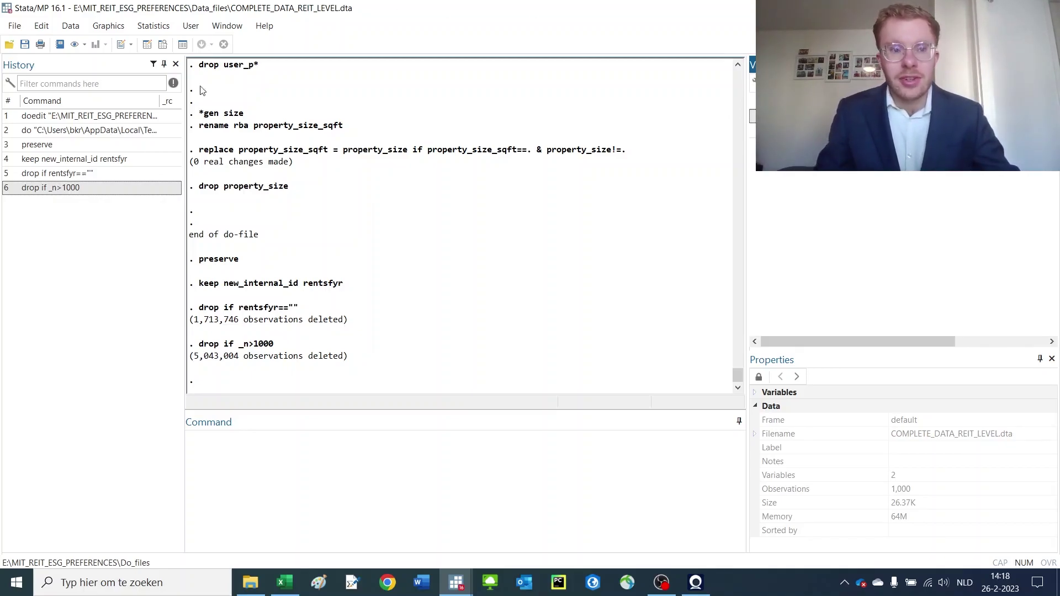
{"action": "left_click", "coordinate": [163, 44]}
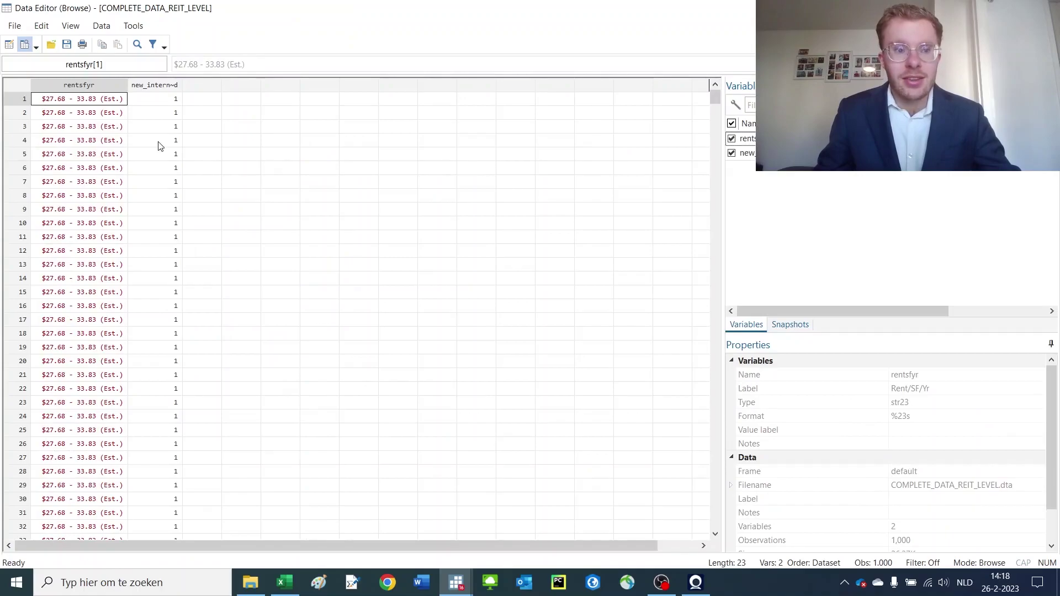
{"action": "left_click", "coordinate": [80, 155]}
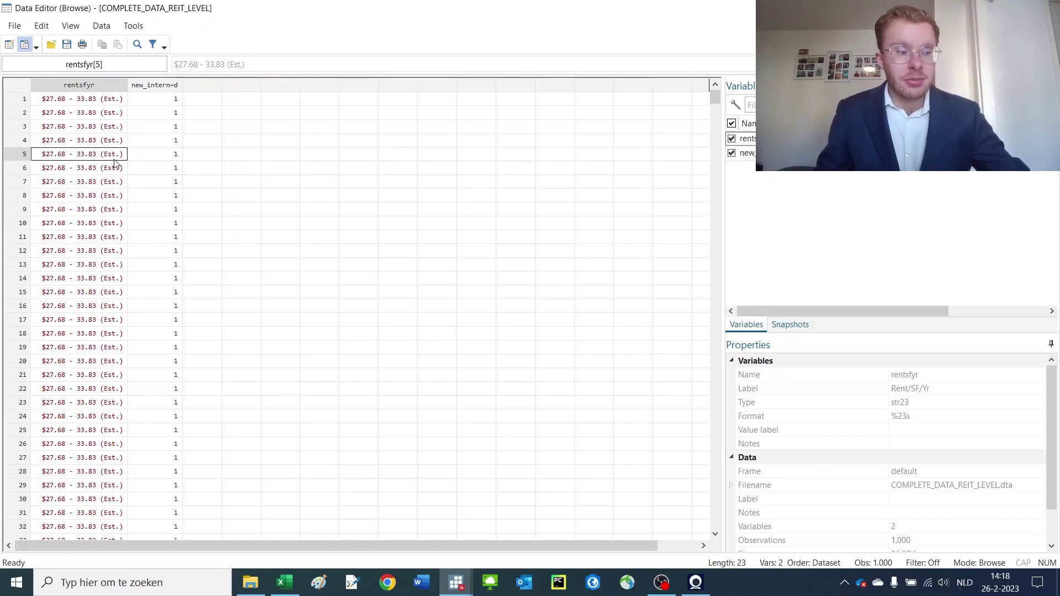
{"action": "scroll", "coordinate": [107, 213], "scroll_direction": "down", "scroll_amount": 20}
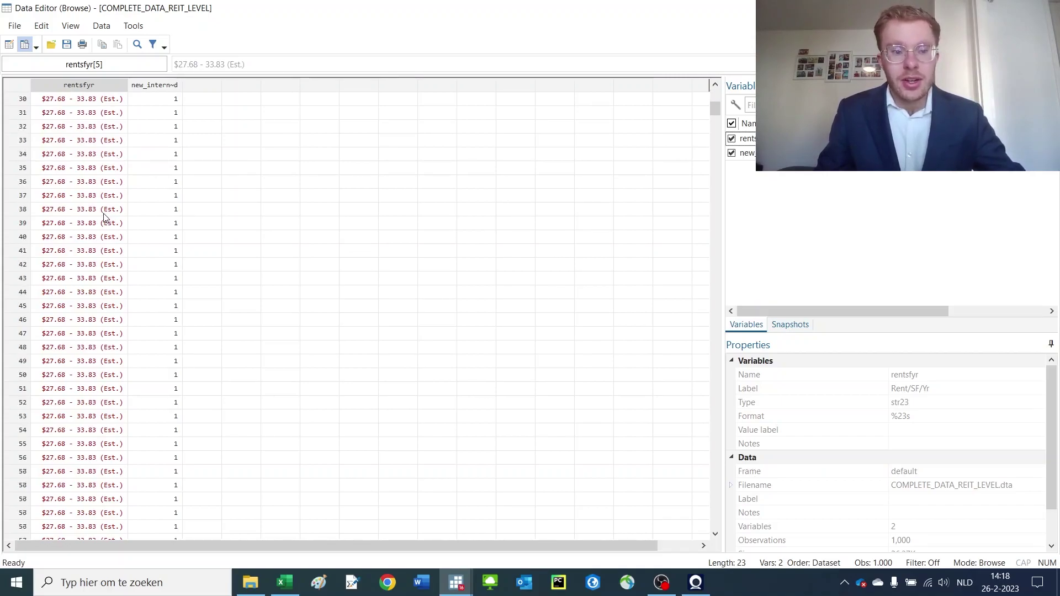
{"action": "scroll", "coordinate": [107, 213], "scroll_direction": "down", "scroll_amount": 20}
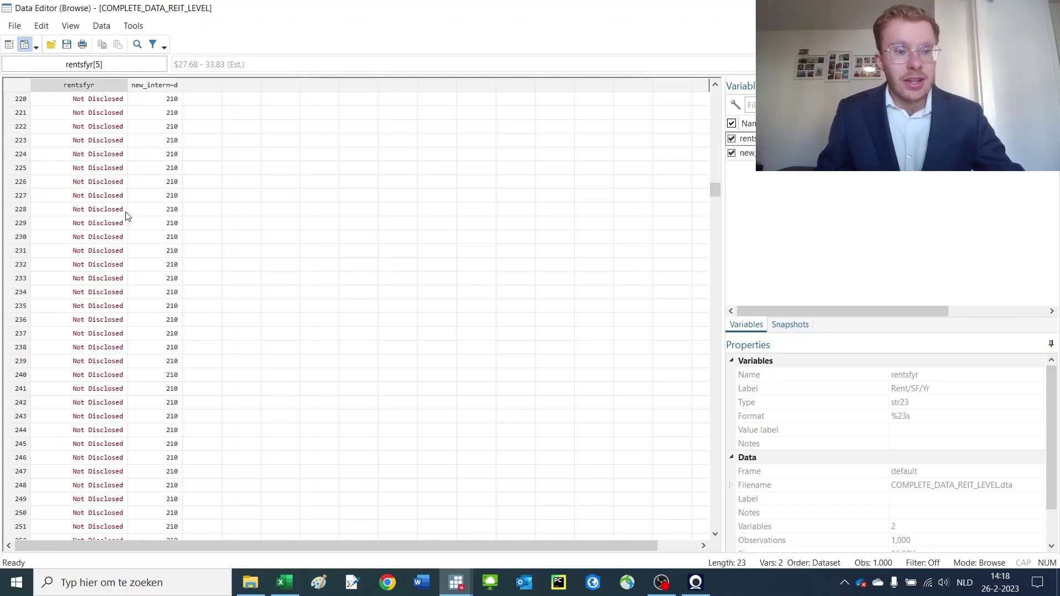
{"action": "scroll", "coordinate": [126, 216], "scroll_direction": "up", "scroll_amount": 20}
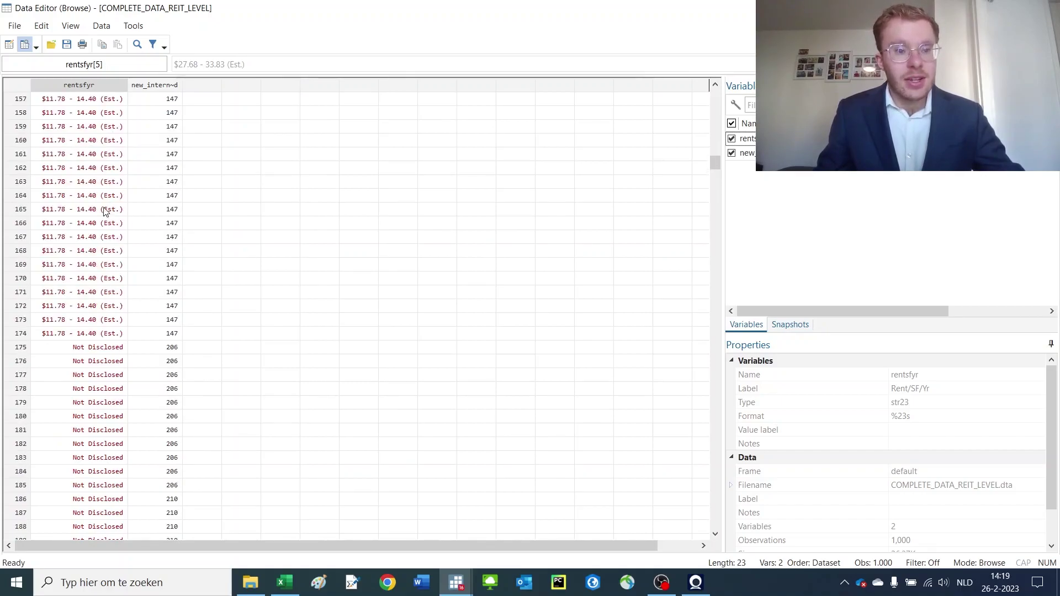
{"action": "scroll", "coordinate": [105, 212], "scroll_direction": "down", "scroll_amount": 2}
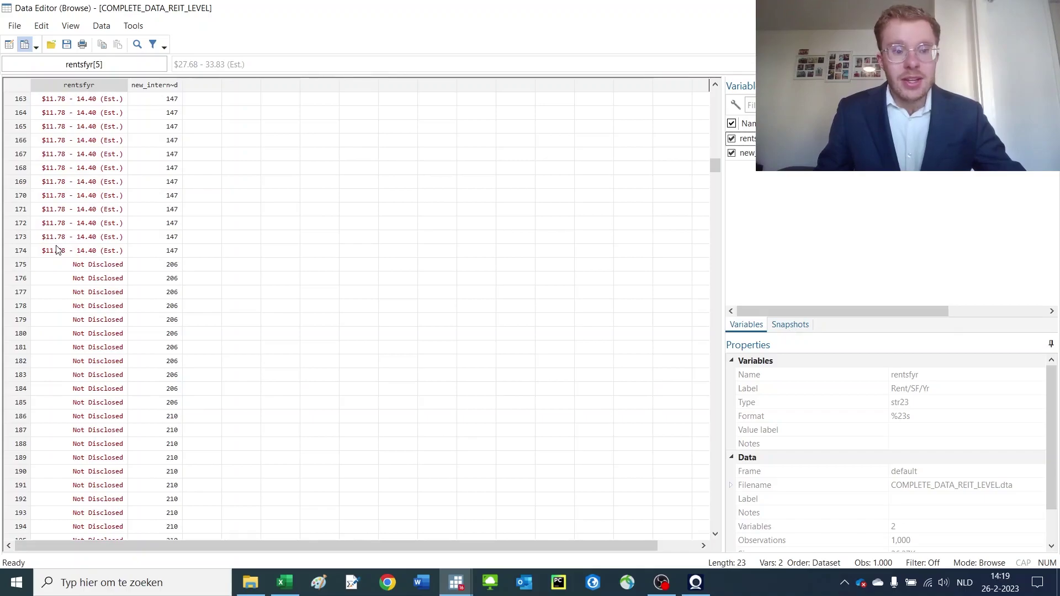
{"action": "left_click_drag", "start_coordinate": [94, 154], "coordinate": [68, 252]}
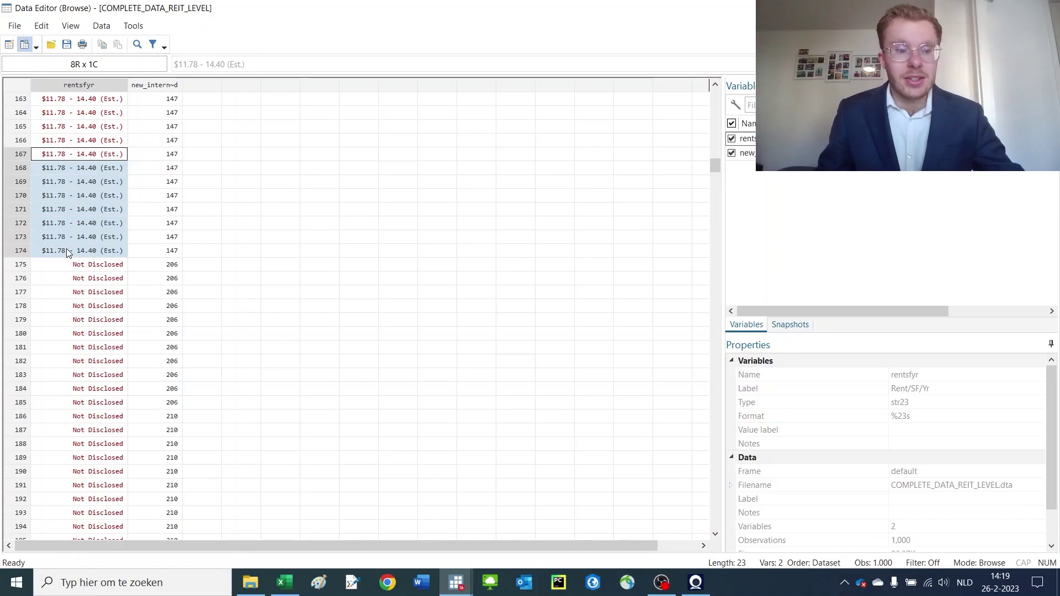
{"action": "scroll", "coordinate": [69, 250], "scroll_direction": "down", "scroll_amount": 2}
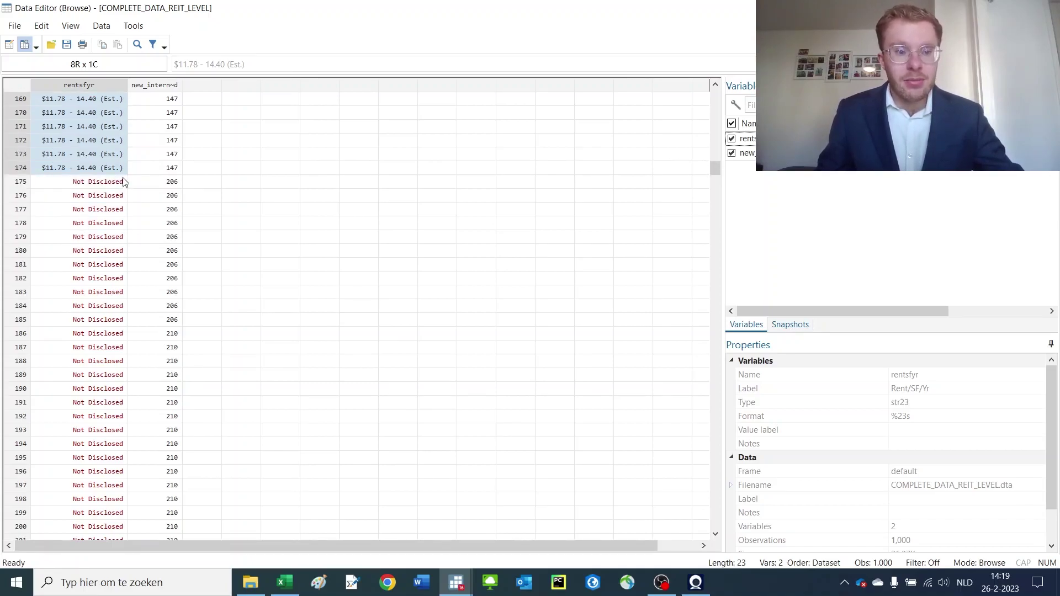
{"action": "left_click_drag", "start_coordinate": [124, 184], "coordinate": [105, 348]}
{"action": "scroll", "coordinate": [102, 347], "scroll_direction": "down", "scroll_amount": 4}
{"action": "scroll", "coordinate": [103, 347], "scroll_direction": "down", "scroll_amount": 20}
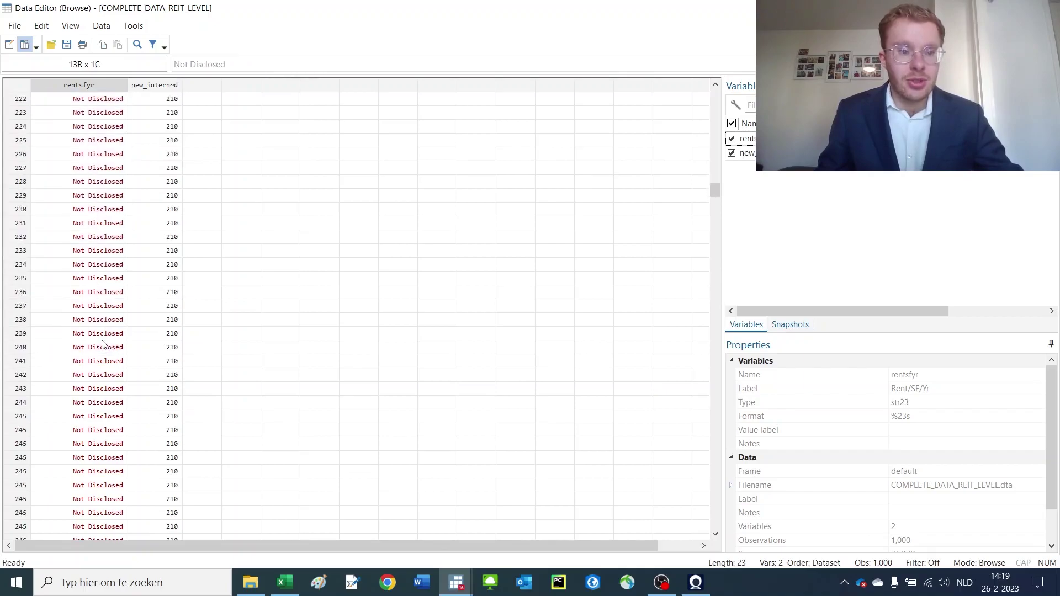
{"action": "scroll", "coordinate": [99, 336], "scroll_direction": "down", "scroll_amount": 20}
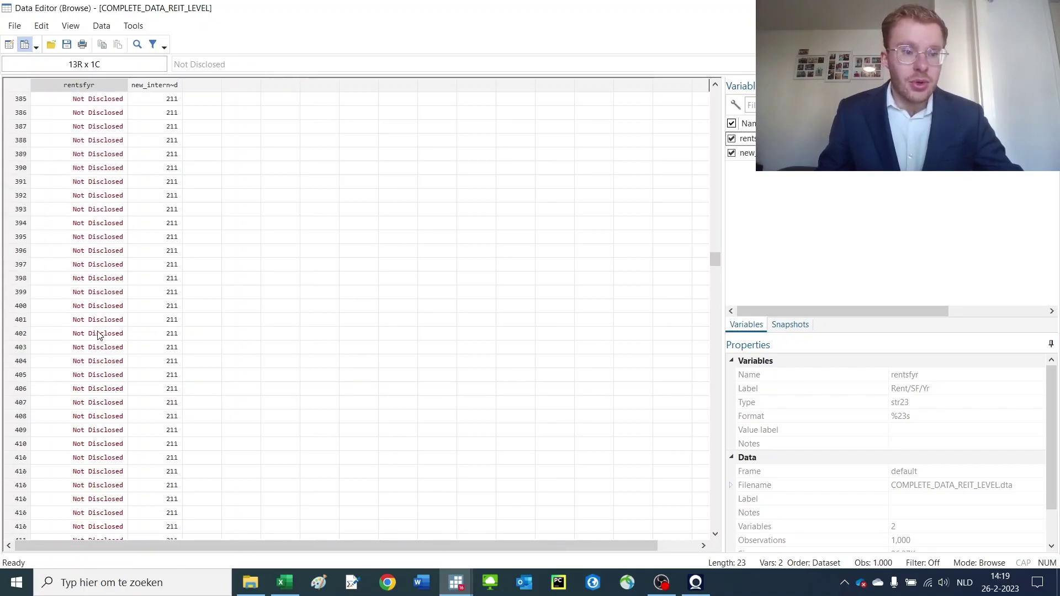
{"action": "scroll", "coordinate": [98, 333], "scroll_direction": "up", "scroll_amount": 3}
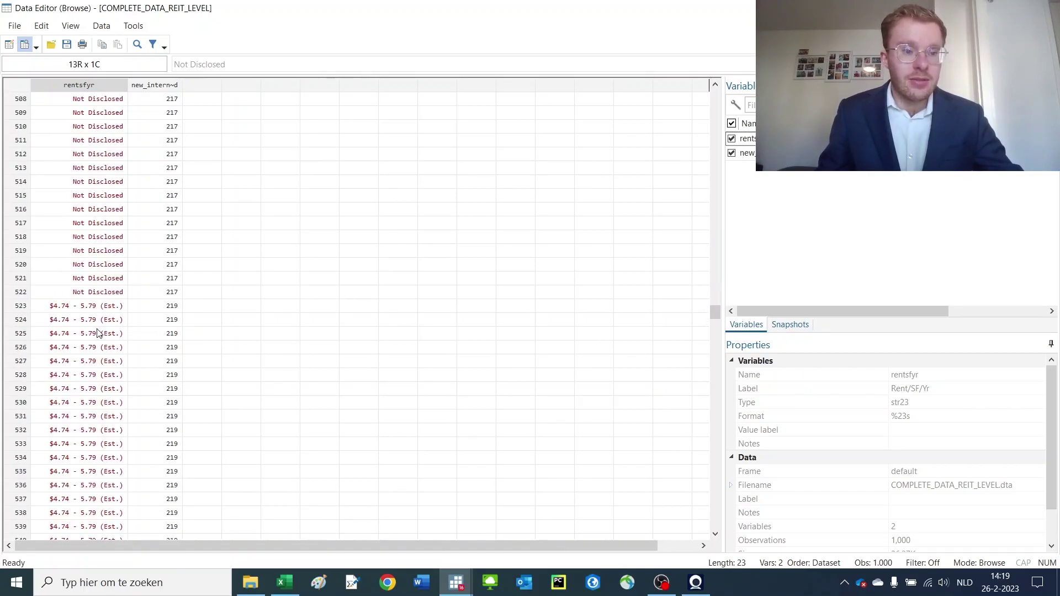
{"action": "scroll", "coordinate": [99, 333], "scroll_direction": "down", "scroll_amount": 3}
{"action": "left_click", "coordinate": [99, 333]}
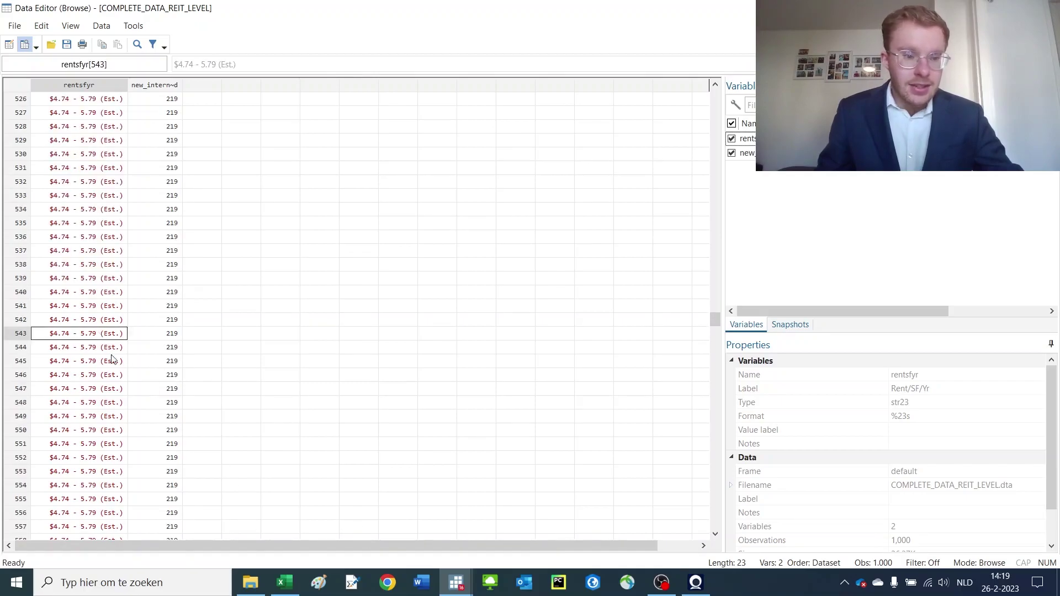
{"action": "scroll", "coordinate": [78, 279], "scroll_direction": "up", "scroll_amount": 20}
{"action": "scroll", "coordinate": [78, 279], "scroll_direction": "up", "scroll_amount": 20}
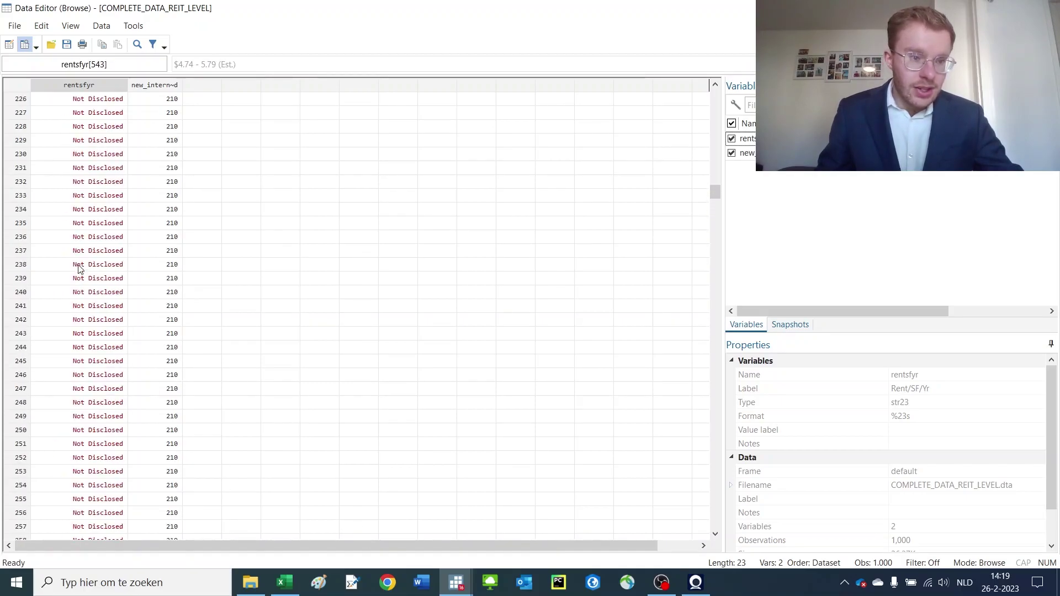
{"action": "left_click", "coordinate": [57, 212]}
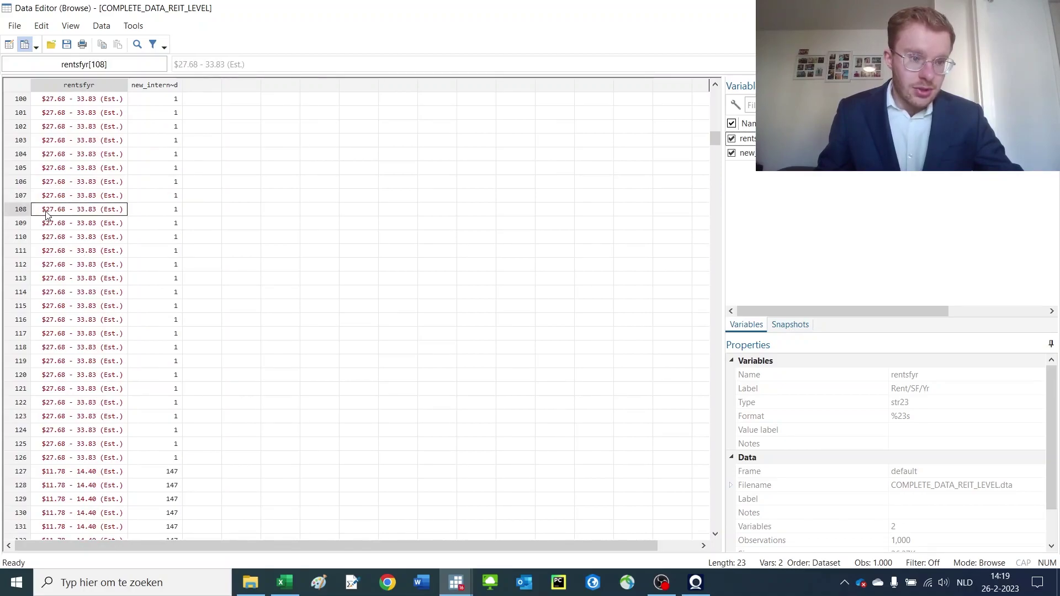
{"action": "scroll", "coordinate": [52, 214], "scroll_direction": "down", "scroll_amount": 20}
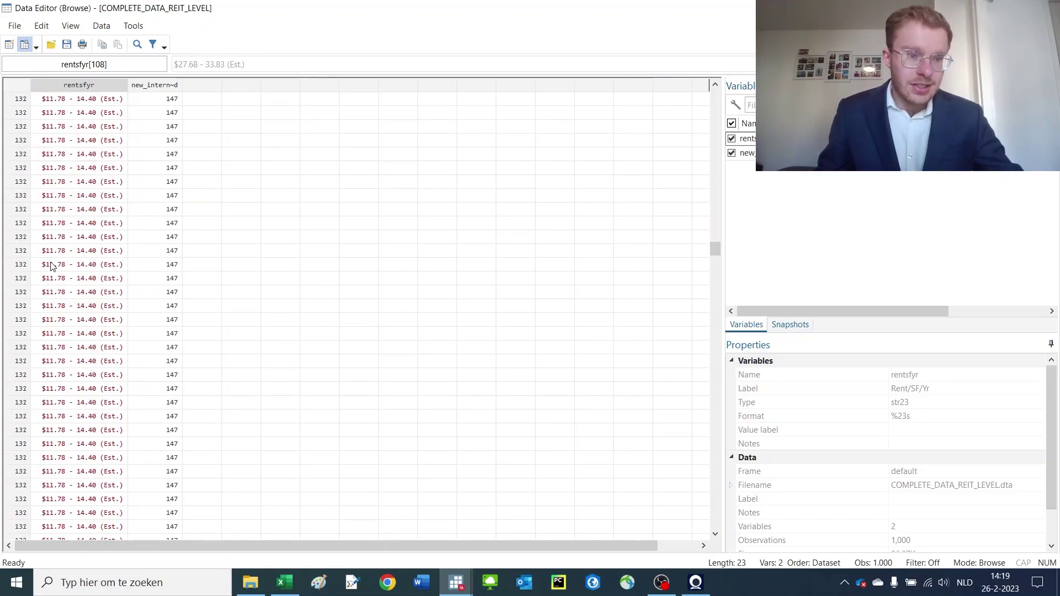
{"action": "scroll", "coordinate": [50, 266], "scroll_direction": "down", "scroll_amount": 5}
{"action": "left_click", "coordinate": [53, 252]}
{"action": "scroll", "coordinate": [56, 265], "scroll_direction": "down", "scroll_amount": 7}
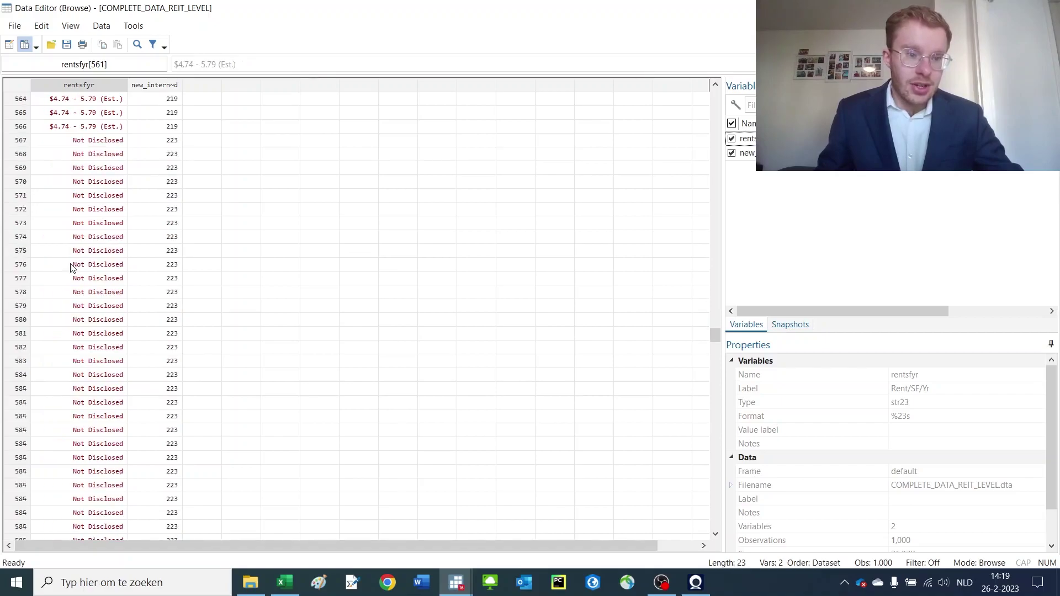
{"action": "scroll", "coordinate": [71, 267], "scroll_direction": "up", "scroll_amount": 8}
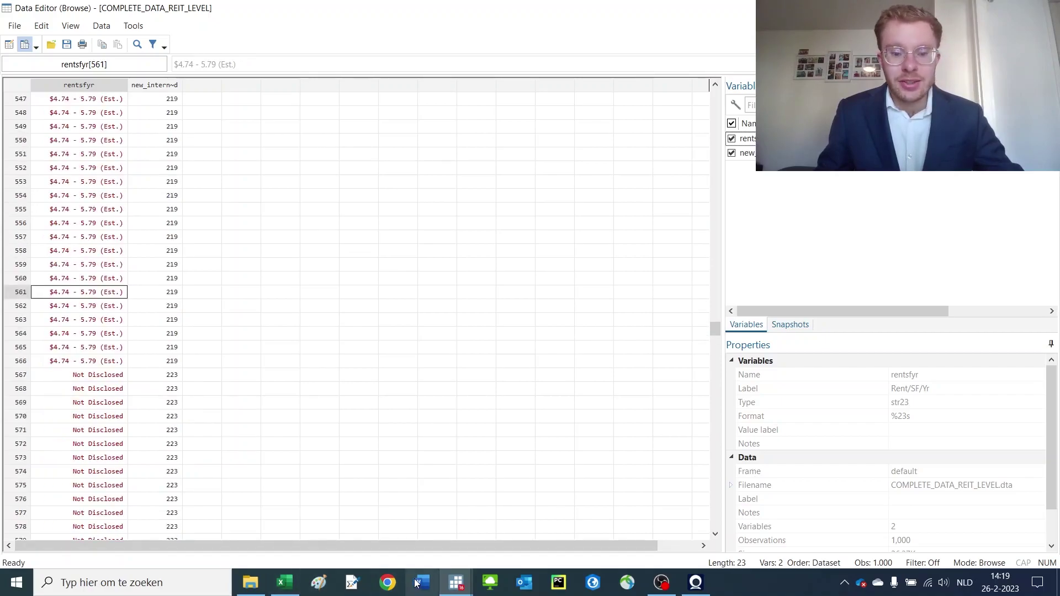
{"action": "mouse_move", "coordinate": [458, 585]}
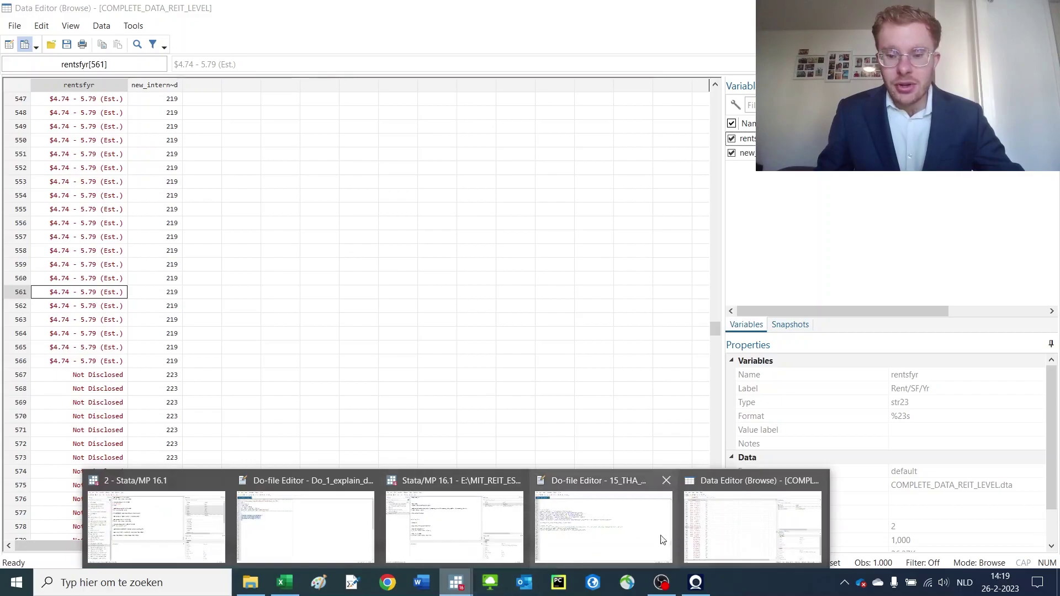
- In the 15_THA_BIG_MERGE do-file, select line 367: replace rentsfyr = "" if rentsfyr=="Not Disclosed"
{"action": "left_click", "coordinate": [623, 542]}
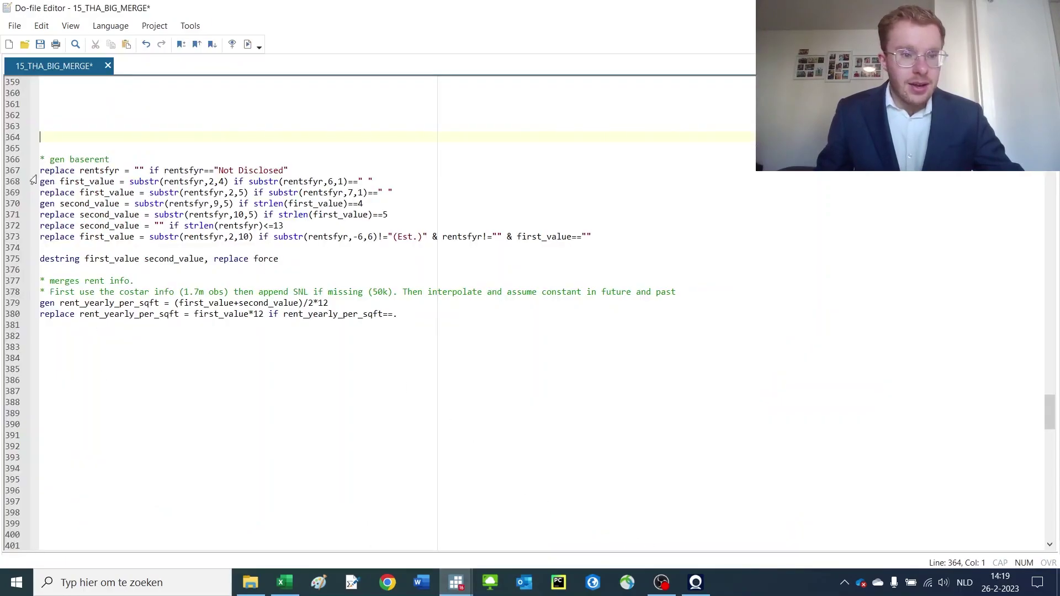
{"action": "left_click_drag", "start_coordinate": [42, 169], "coordinate": [318, 171]}
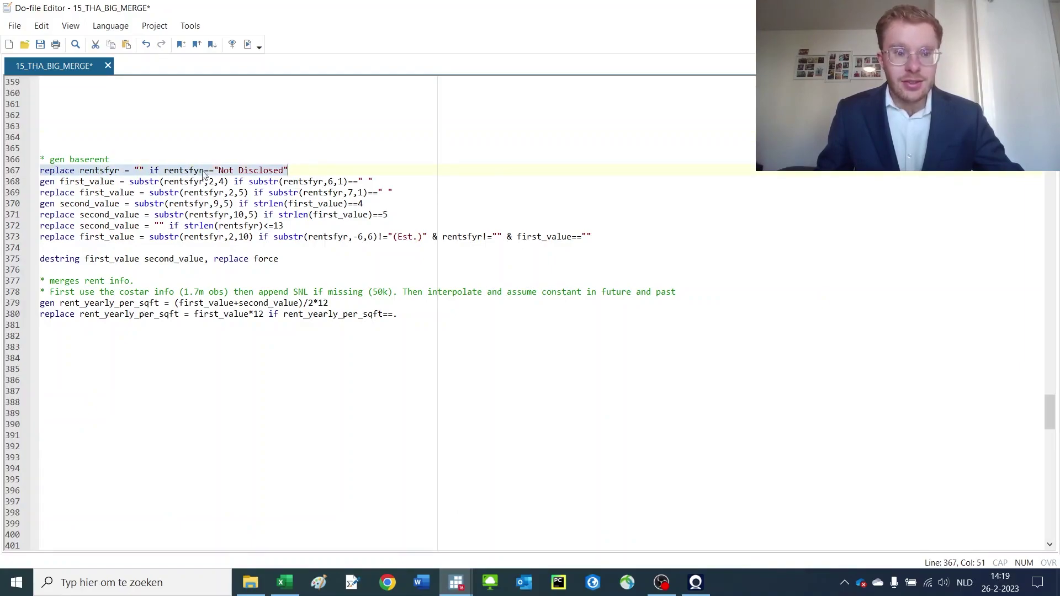
{"action": "left_click", "coordinate": [138, 170]}
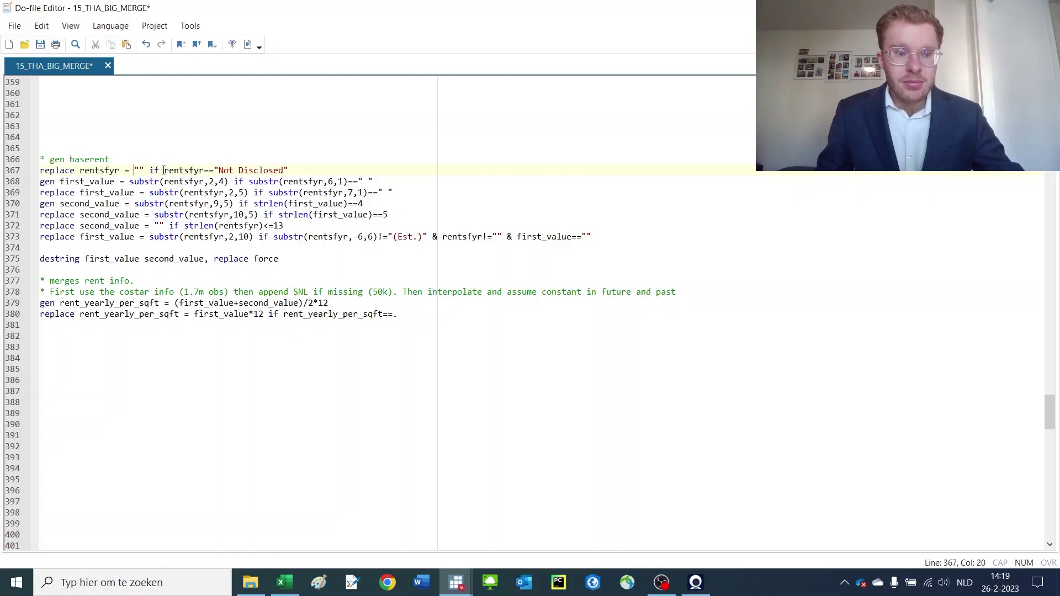
{"action": "left_click_drag", "start_coordinate": [163, 171], "coordinate": [190, 170]}
{"action": "left_click_drag", "start_coordinate": [301, 169], "coordinate": [67, 170]}
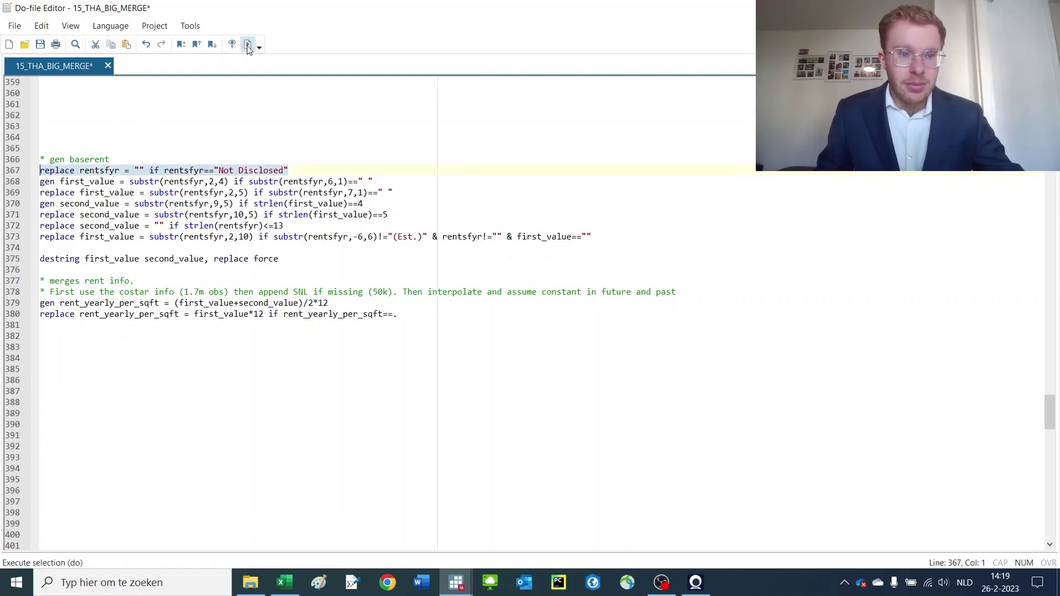
{"action": "mouse_move", "coordinate": [452, 583]}
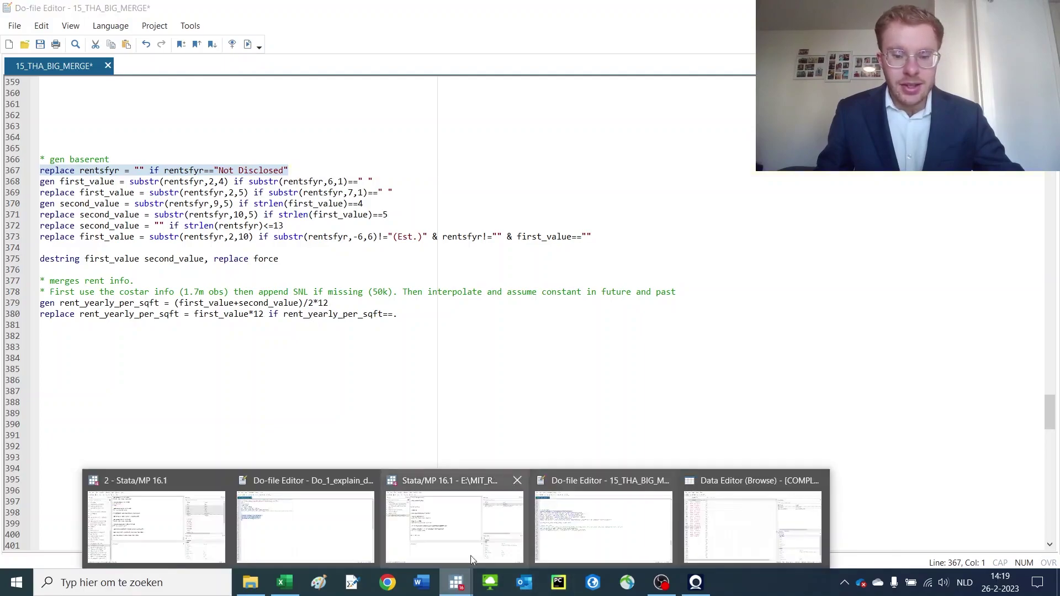
{"action": "left_click", "coordinate": [697, 512]}
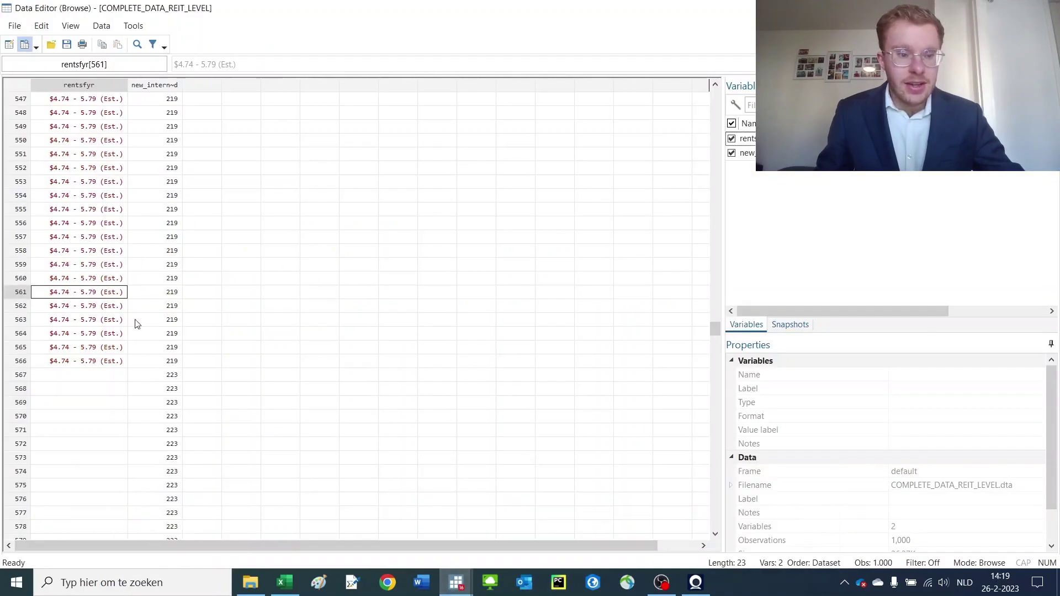
{"action": "scroll", "coordinate": [83, 299], "scroll_direction": "down", "scroll_amount": 6}
{"action": "left_click_drag", "start_coordinate": [71, 140], "coordinate": [77, 356]}
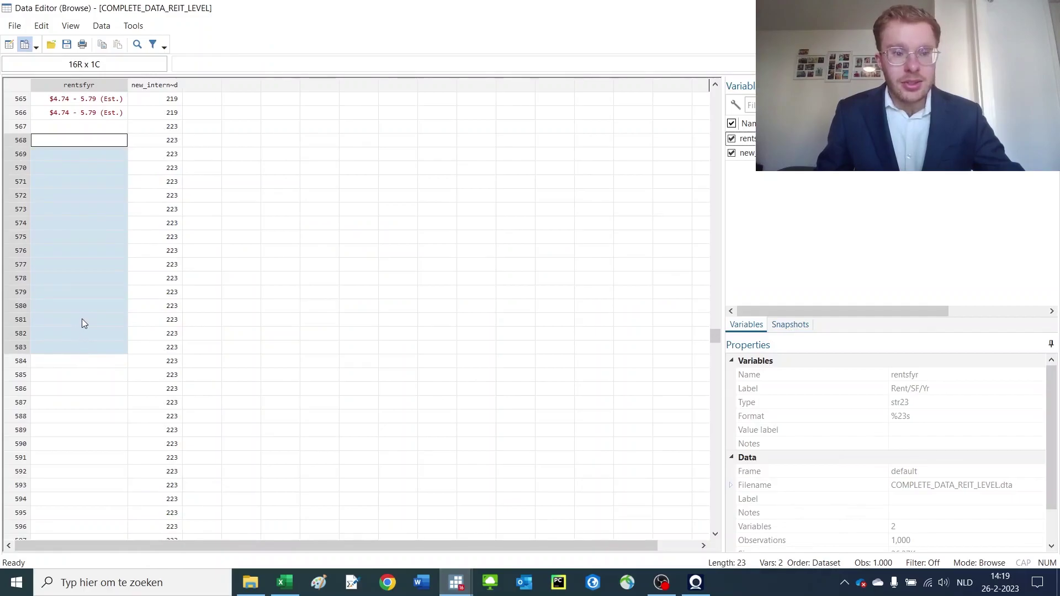
{"action": "scroll", "coordinate": [85, 315], "scroll_direction": "up", "scroll_amount": 3}
{"action": "left_click_drag", "start_coordinate": [87, 169], "coordinate": [68, 481]}
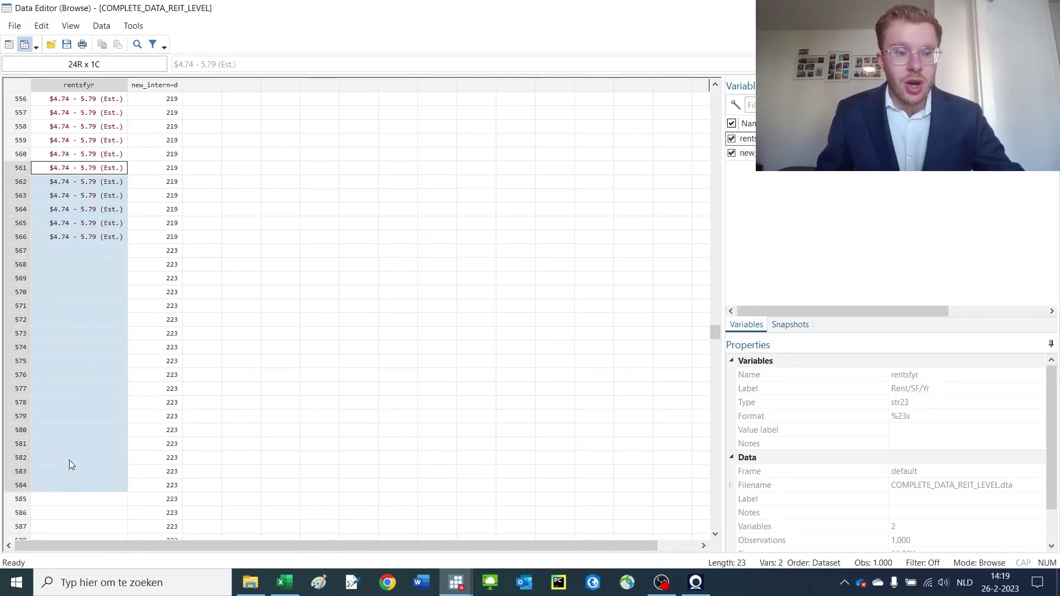
{"action": "scroll", "coordinate": [69, 460], "scroll_direction": "down", "scroll_amount": 15}
{"action": "scroll", "coordinate": [69, 435], "scroll_direction": "down", "scroll_amount": 20}
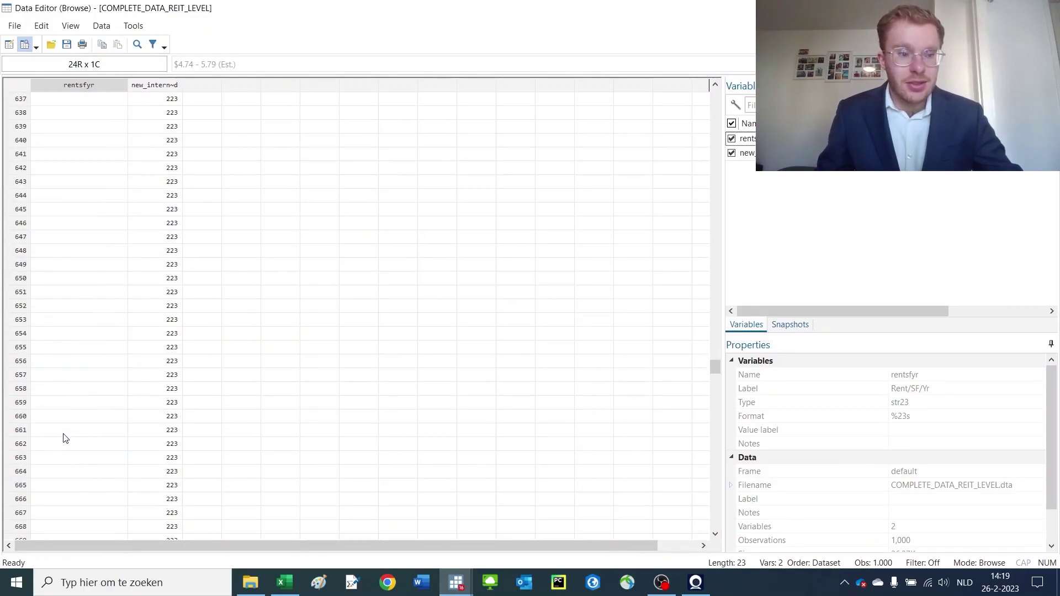
{"action": "scroll", "coordinate": [70, 425], "scroll_direction": "down", "scroll_amount": 3}
{"action": "left_click_drag", "start_coordinate": [83, 126], "coordinate": [85, 305]}
{"action": "left_click", "coordinate": [248, 278]}
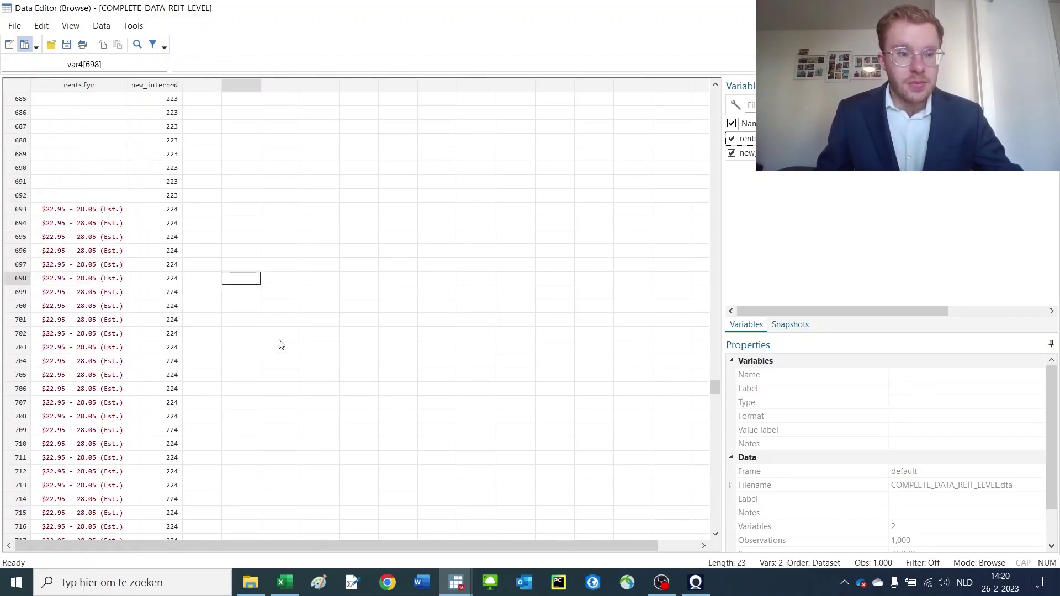
{"action": "left_click", "coordinate": [53, 216]}
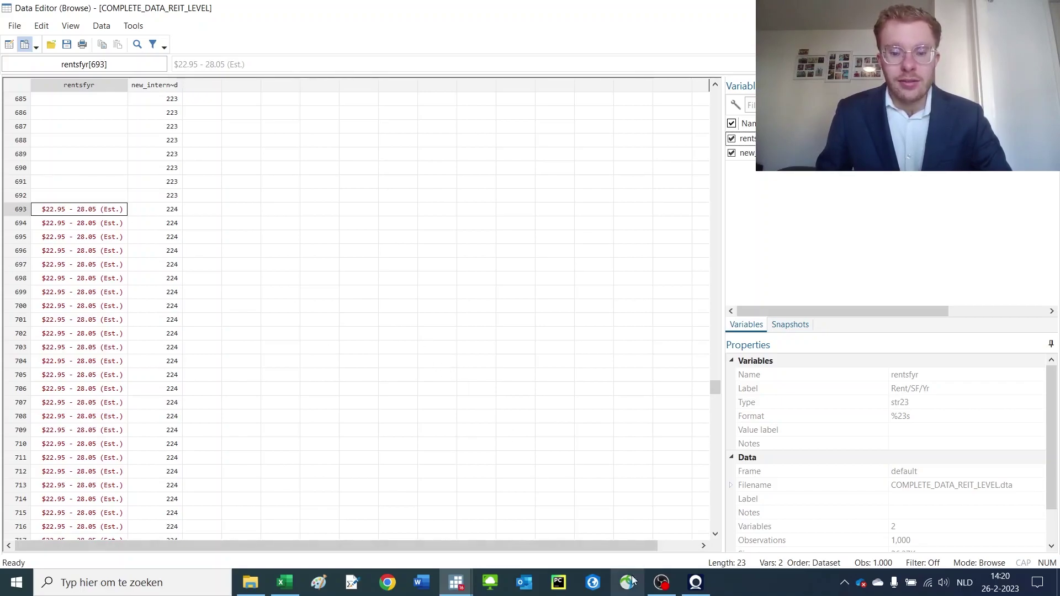
{"action": "mouse_move", "coordinate": [456, 580]}
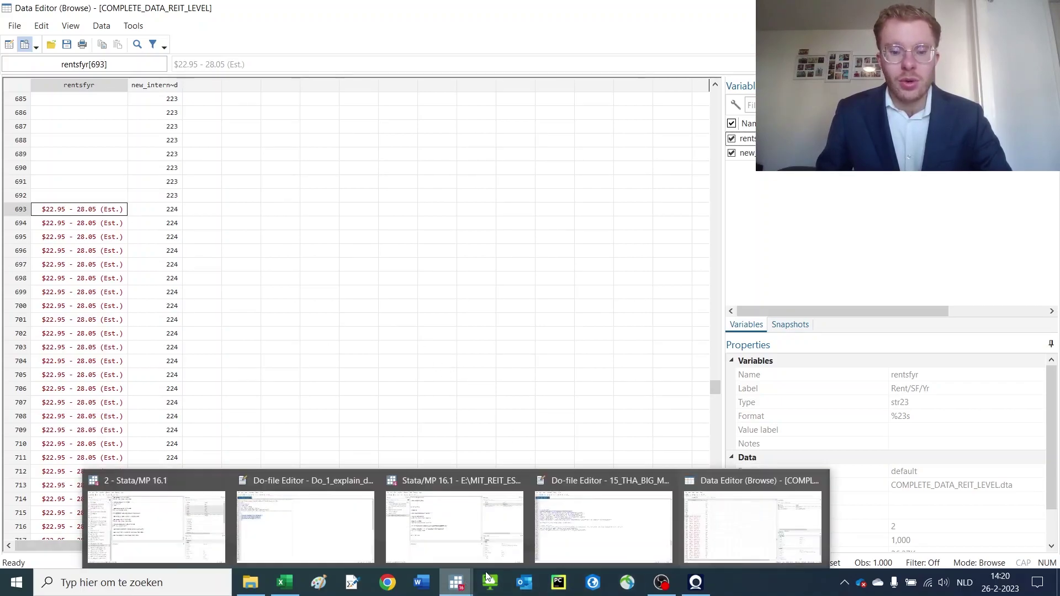
- Return to the 15_THA_BIG_MERGE do-file and highlight line 368's = substr expression
{"action": "left_click", "coordinate": [668, 539]}
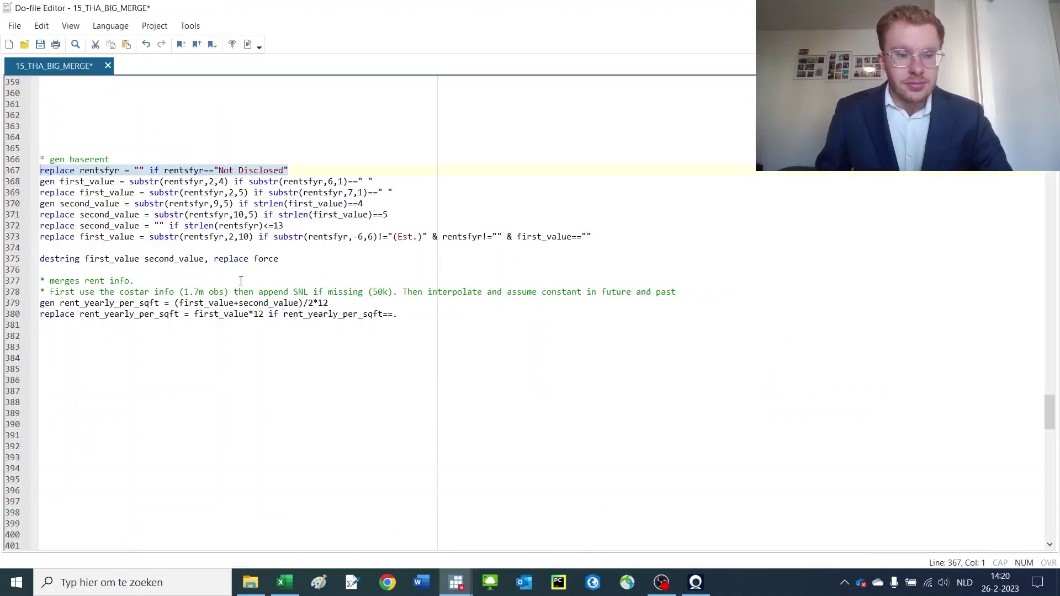
{"action": "left_click", "coordinate": [9, 184]}
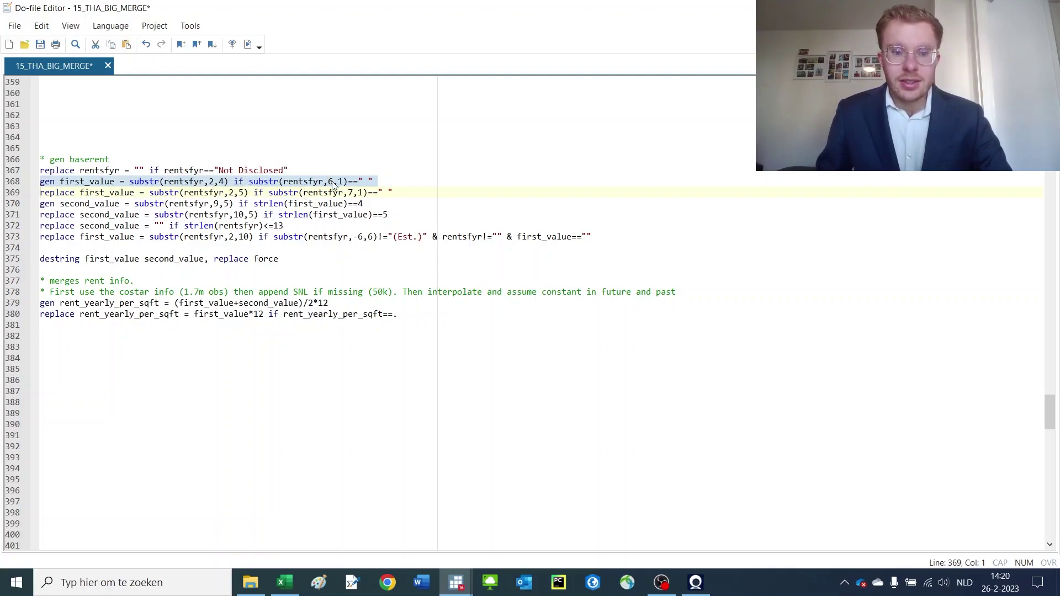
{"action": "left_click", "coordinate": [375, 183]}
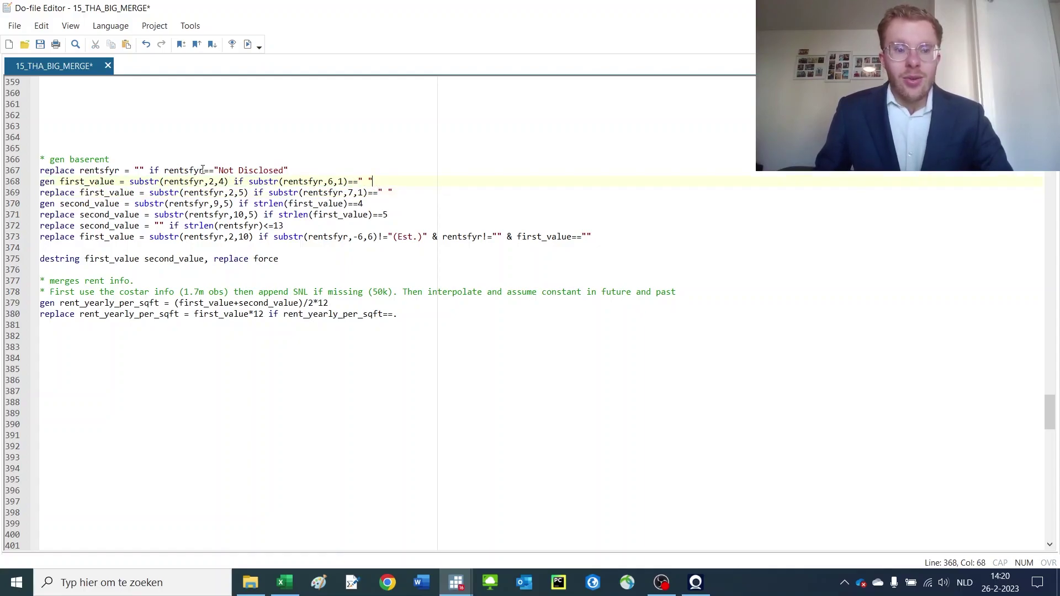
{"action": "left_click_drag", "start_coordinate": [159, 181], "coordinate": [120, 183]}
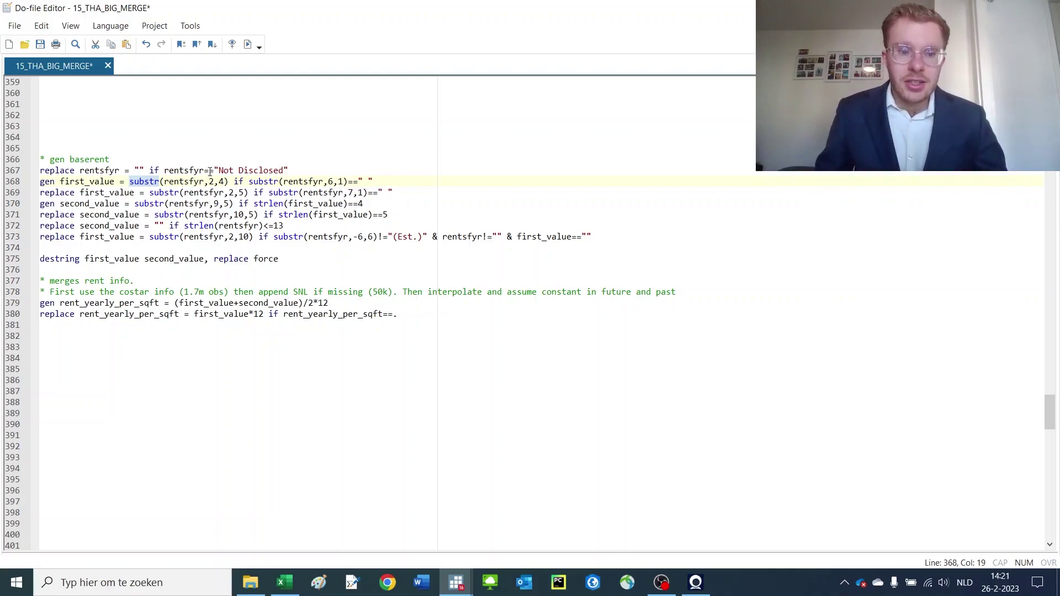
{"action": "left_click_drag", "start_coordinate": [213, 172], "coordinate": [165, 182]}
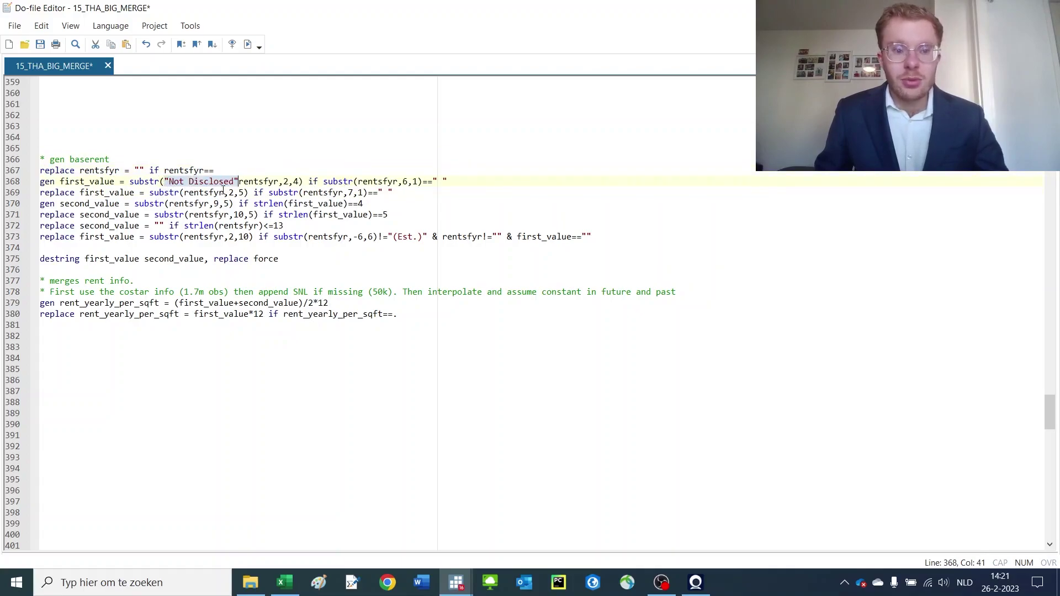
- Drag "Not Disclosed" into line 368 and delete rentsfyr, then undo both changes
{"action": "left_click", "coordinate": [272, 180]}
{"action": "double_click", "coordinate": [272, 180]}
{"action": "key", "text": "BackSpace"}
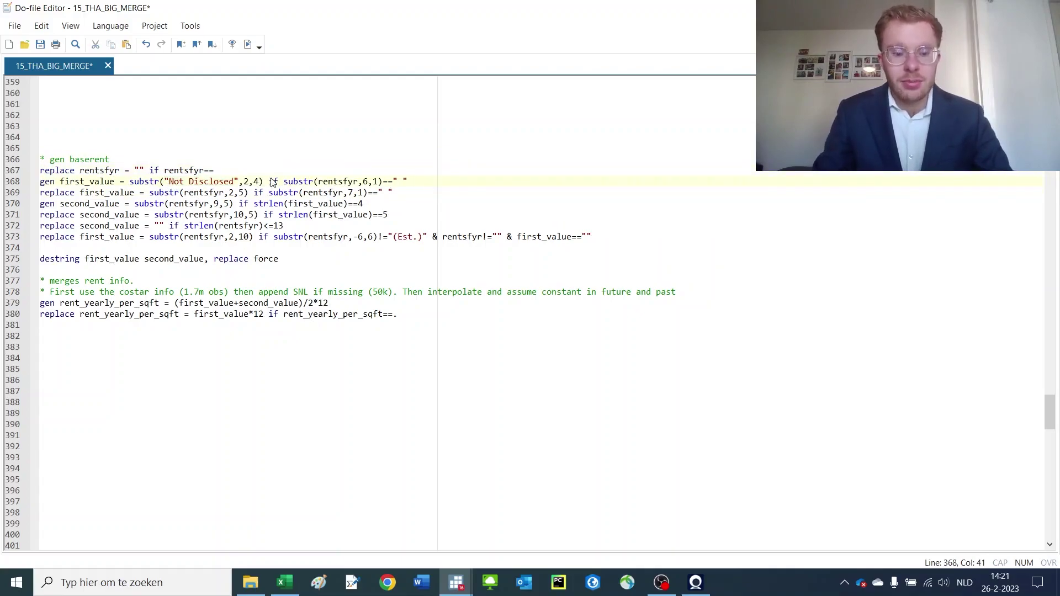
{"action": "key", "text": "ctrl+z"}
{"action": "key", "text": "ctrl+z"}
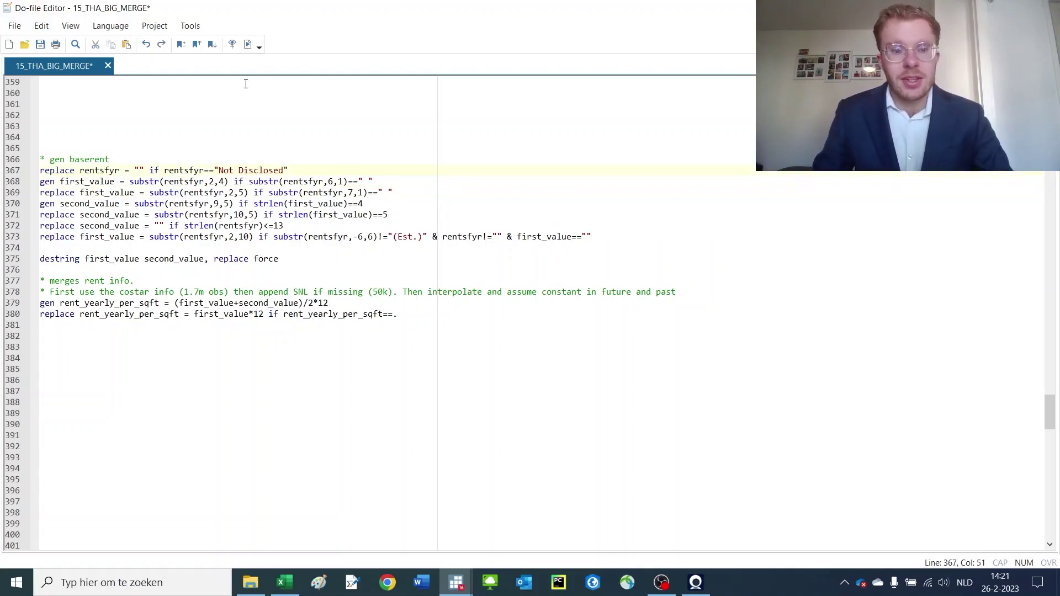
- Walk through substr(rentsfyr,2,4): source variable rentsfyr, start position 2, length 4
{"action": "double_click", "coordinate": [173, 192]}
{"action": "double_click", "coordinate": [186, 183]}
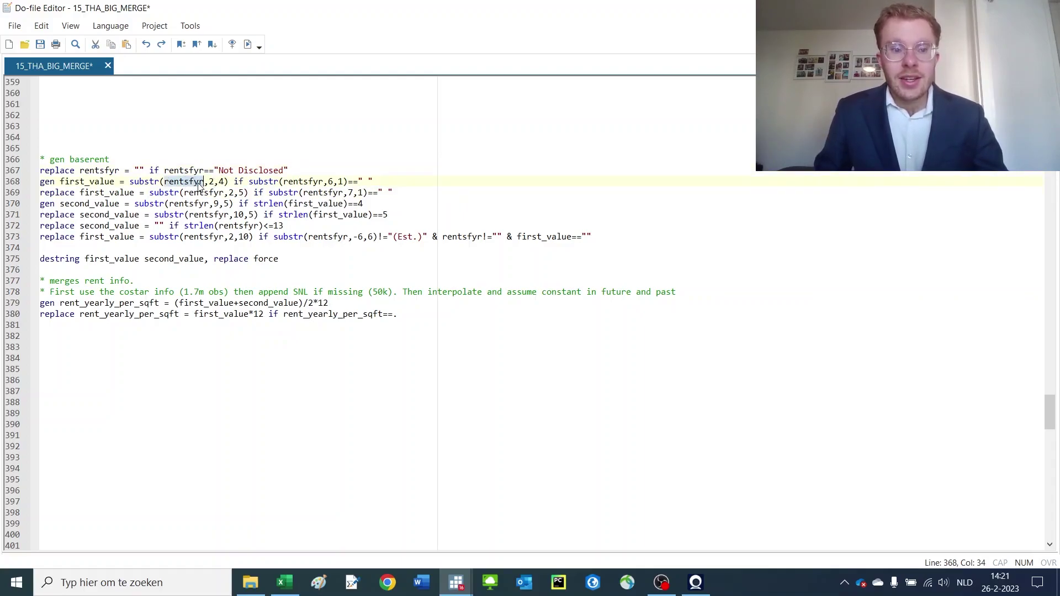
{"action": "left_click", "coordinate": [200, 185]}
{"action": "key", "text": "Right"}
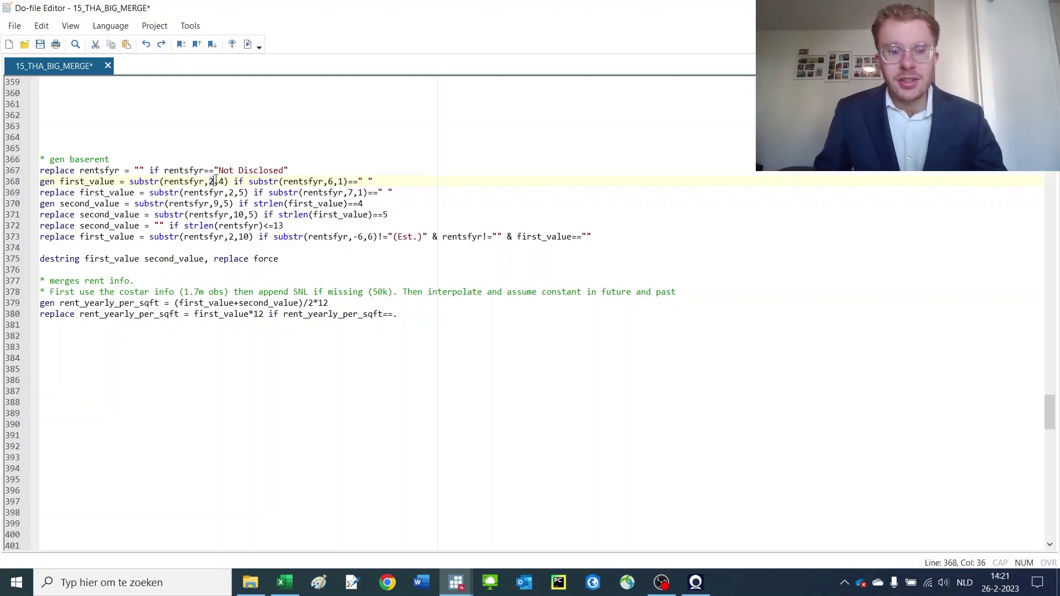
{"action": "left_click", "coordinate": [224, 182]}
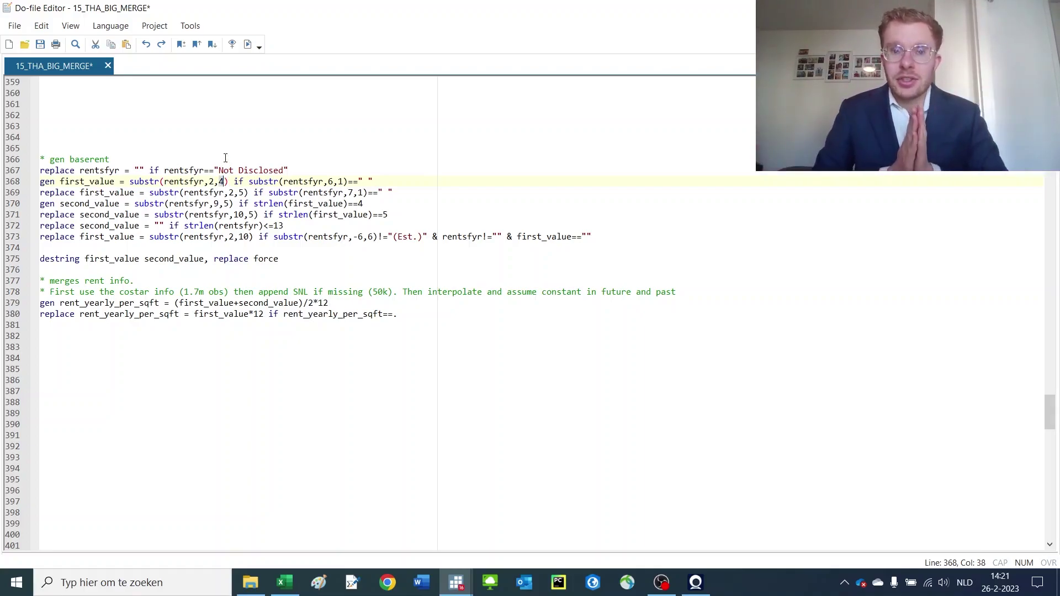
{"action": "mouse_move", "coordinate": [456, 583]}
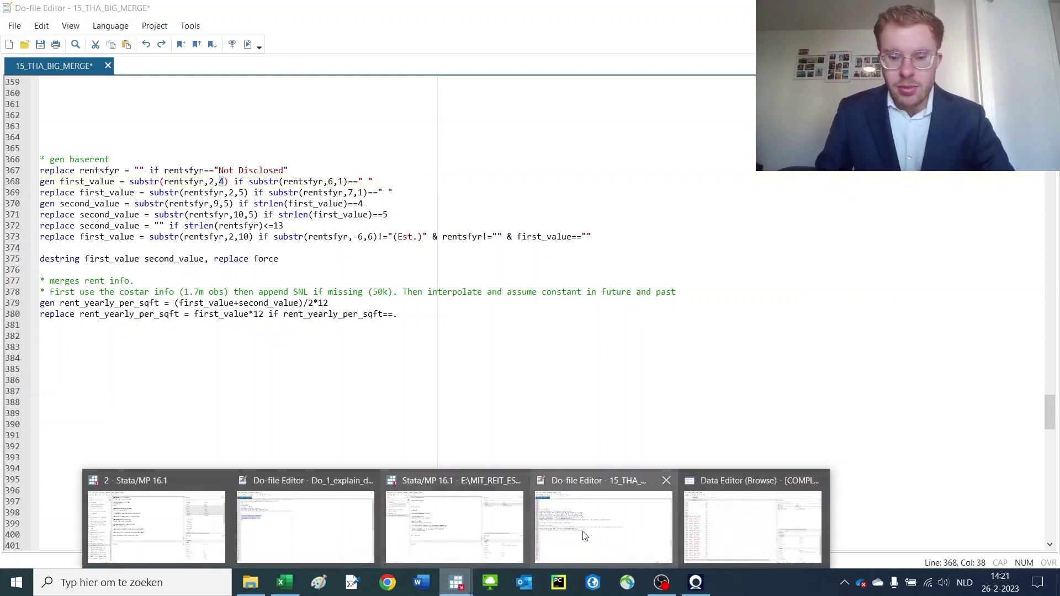
{"action": "left_click", "coordinate": [752, 524]}
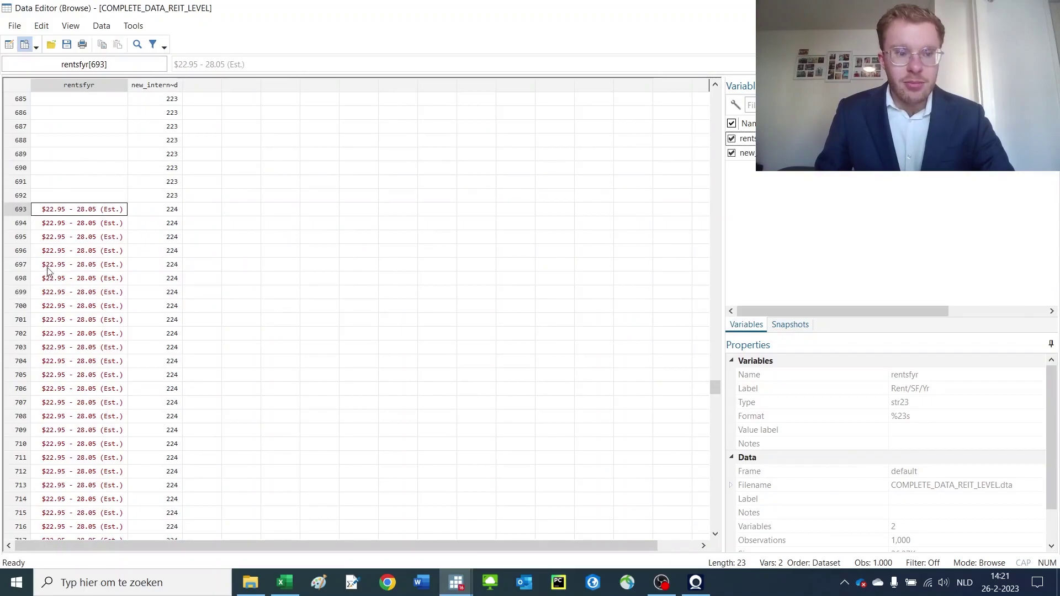
{"action": "scroll", "coordinate": [57, 221], "scroll_direction": "up", "scroll_amount": 7}
{"action": "scroll", "coordinate": [57, 221], "scroll_direction": "down", "scroll_amount": 15}
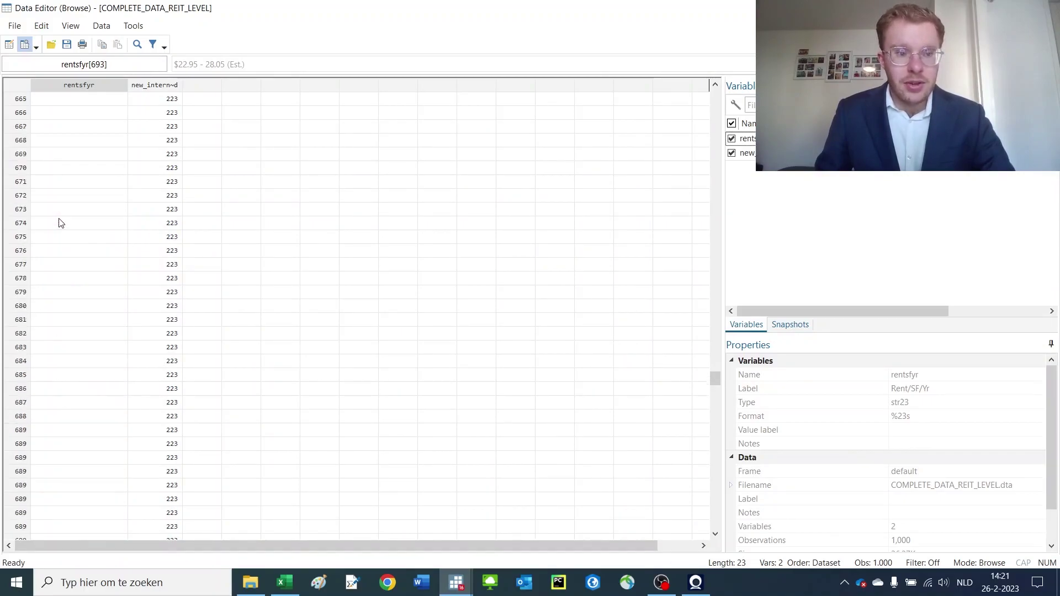
{"action": "scroll", "coordinate": [49, 215], "scroll_direction": "up", "scroll_amount": 20}
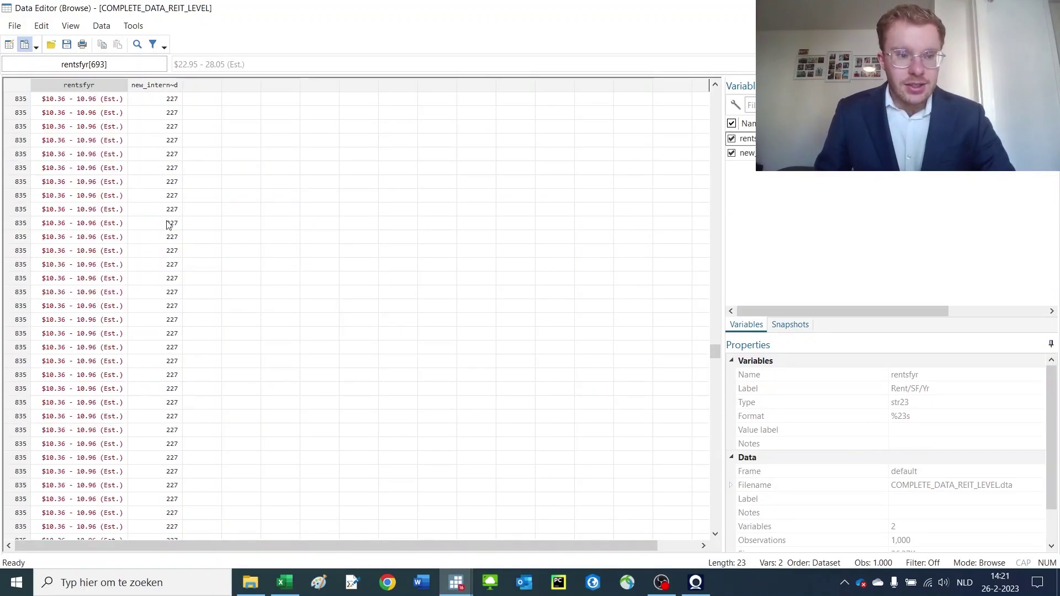
{"action": "left_click_drag", "start_coordinate": [715, 356], "coordinate": [675, 321]}
{"action": "left_click", "coordinate": [68, 270]}
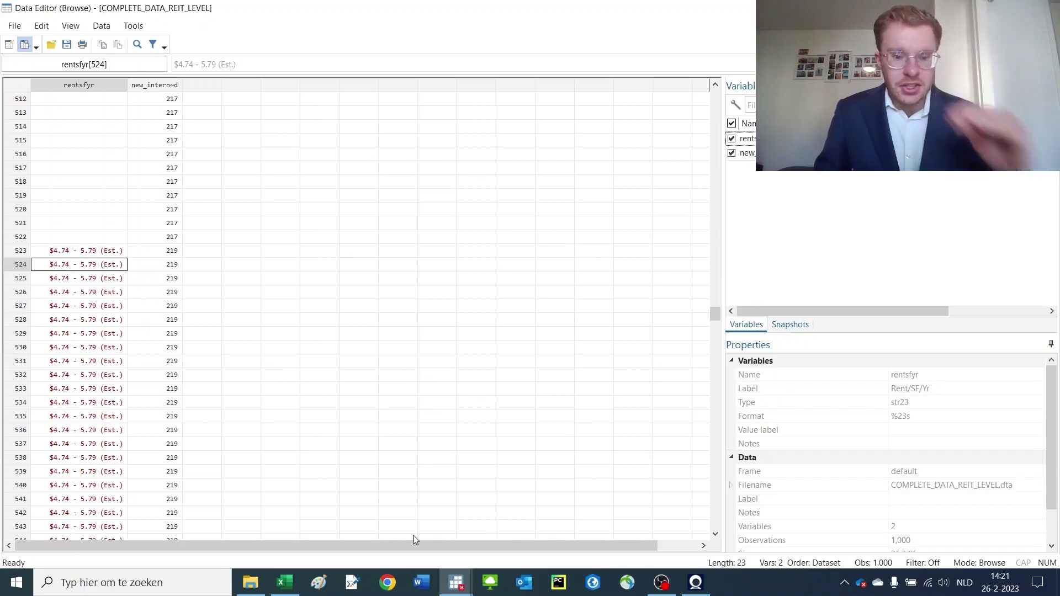
- Point out line 368's start 2, length 4, and the position-6 space condition
{"action": "mouse_move", "coordinate": [451, 590]}
{"action": "left_click", "coordinate": [561, 509]}
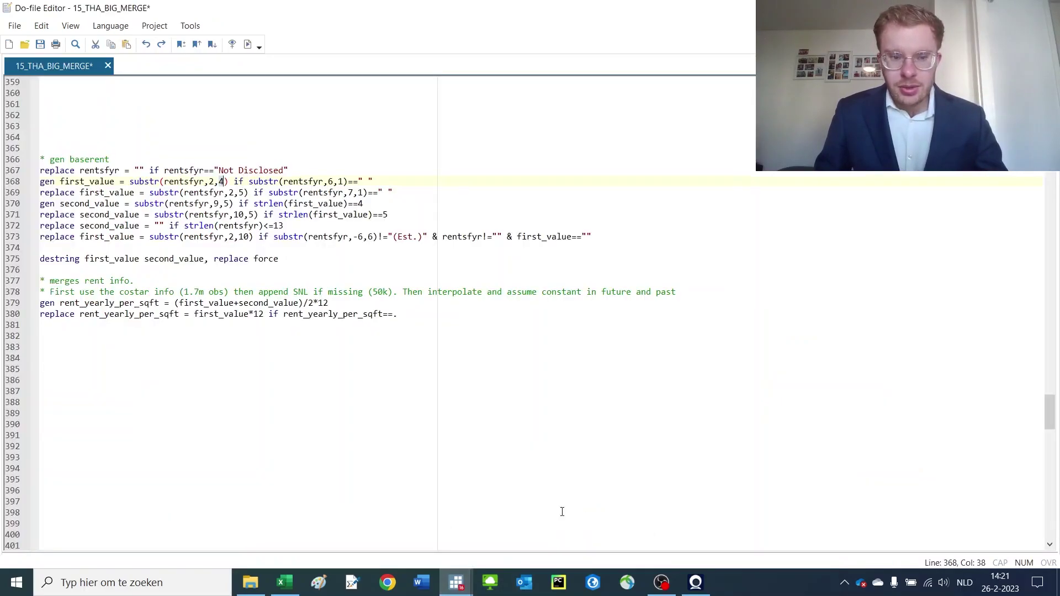
{"action": "left_click", "coordinate": [210, 182]}
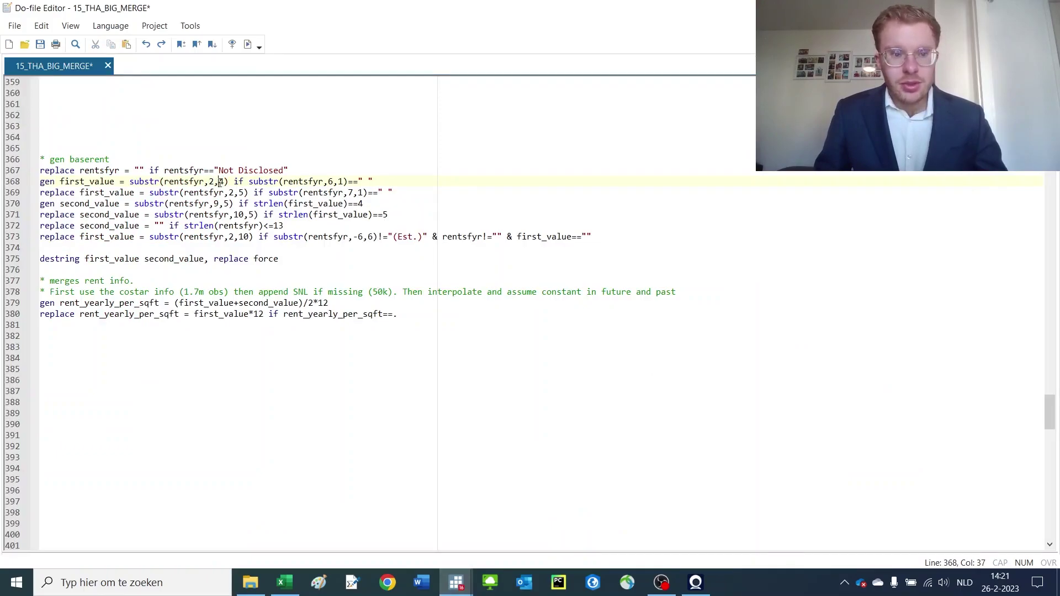
{"action": "left_click", "coordinate": [227, 182]}
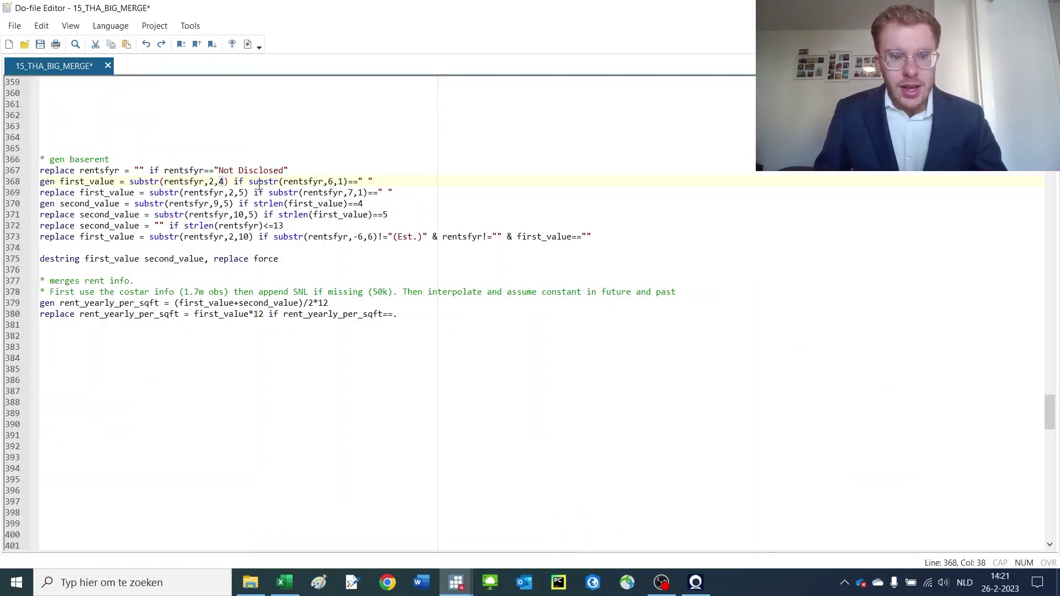
{"action": "left_click", "coordinate": [330, 181]}
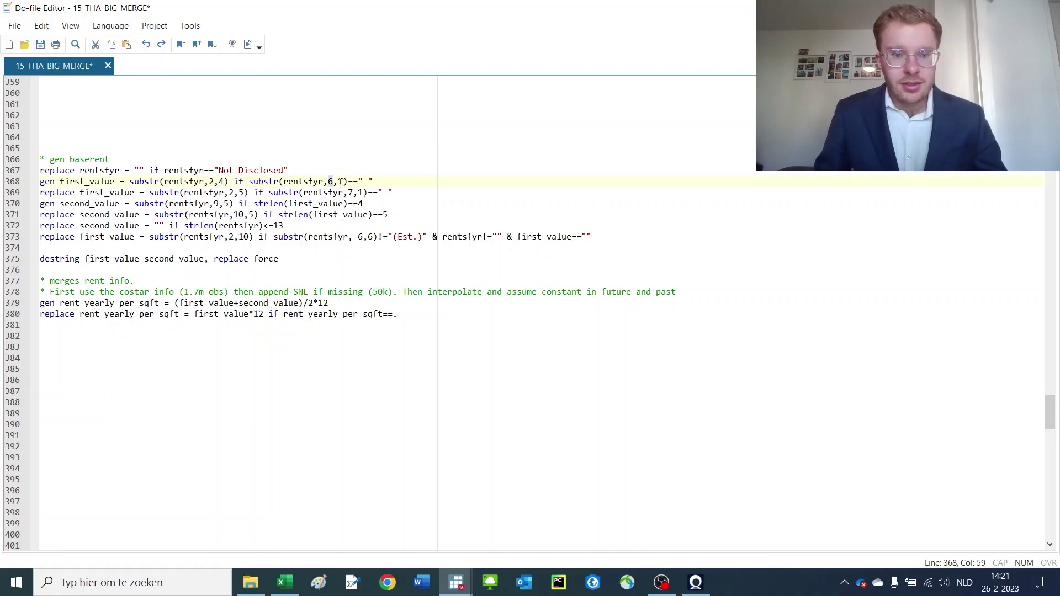
{"action": "left_click", "coordinate": [342, 181]}
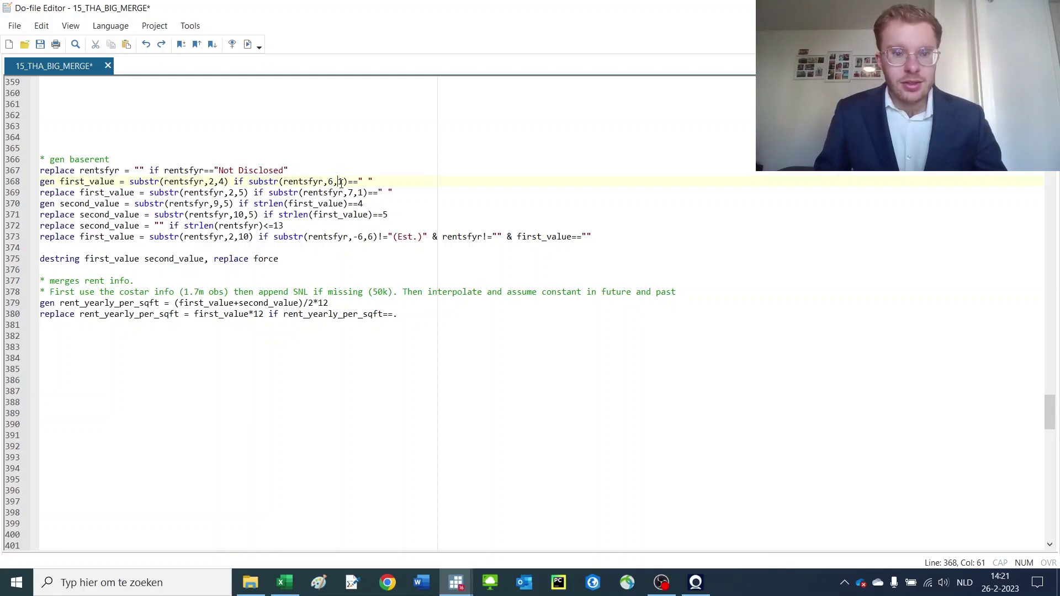
{"action": "left_click", "coordinate": [371, 177]}
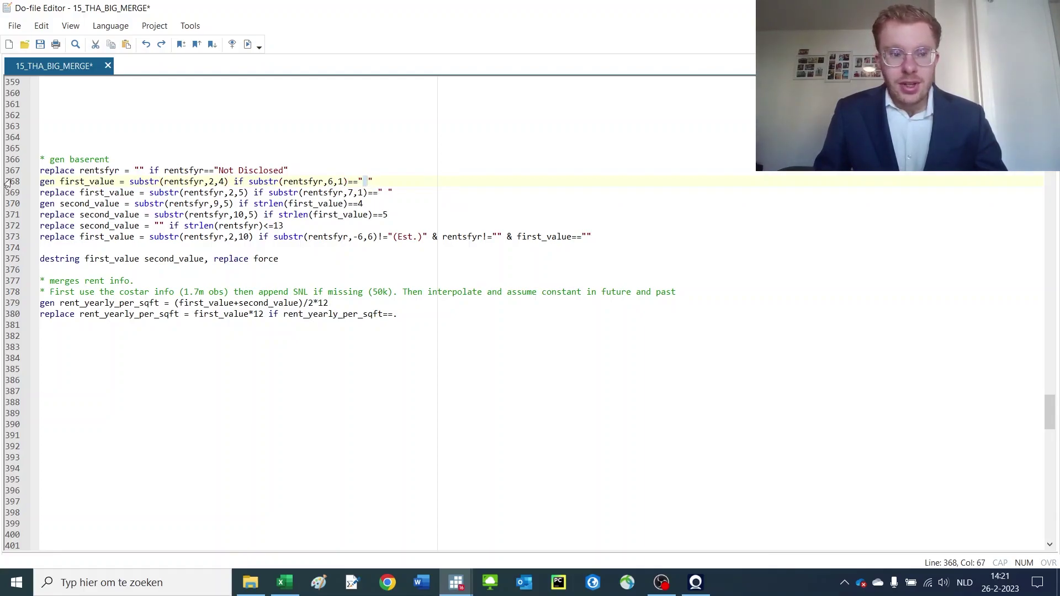
- Run line 368 to generate first_value, then bring up the Data Editor
{"action": "left_click", "coordinate": [22, 183]}
{"action": "left_click", "coordinate": [40, 45]}
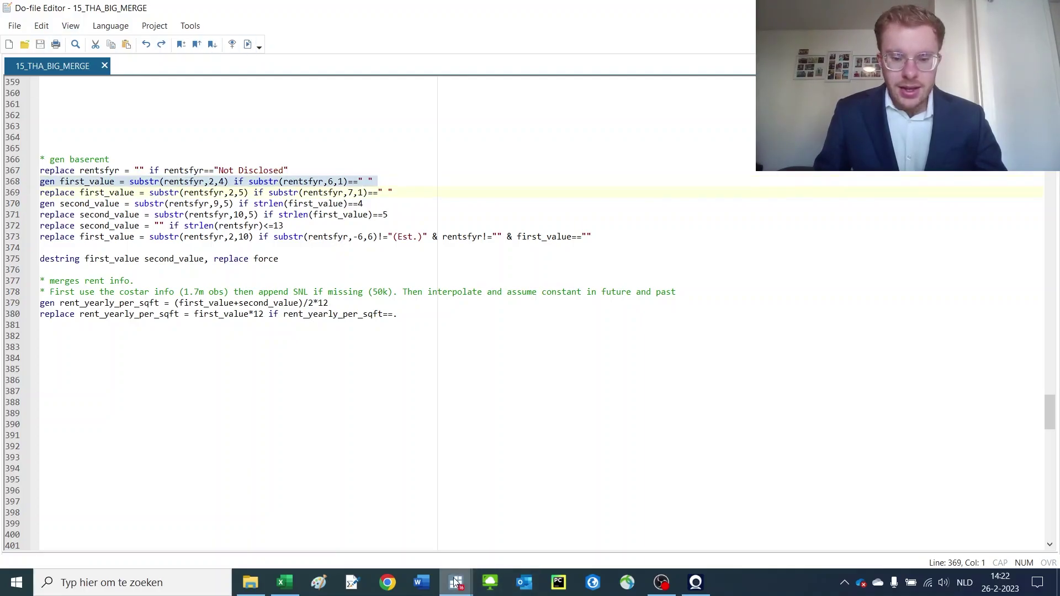
{"action": "mouse_move", "coordinate": [456, 582]}
{"action": "left_click", "coordinate": [562, 507]}
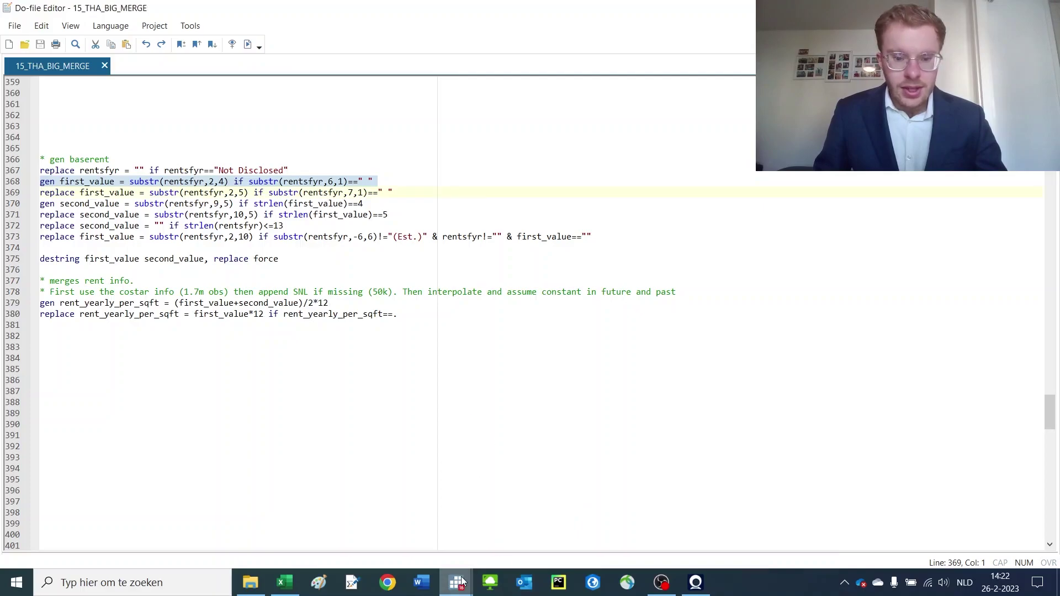
{"action": "left_click", "coordinate": [753, 519]}
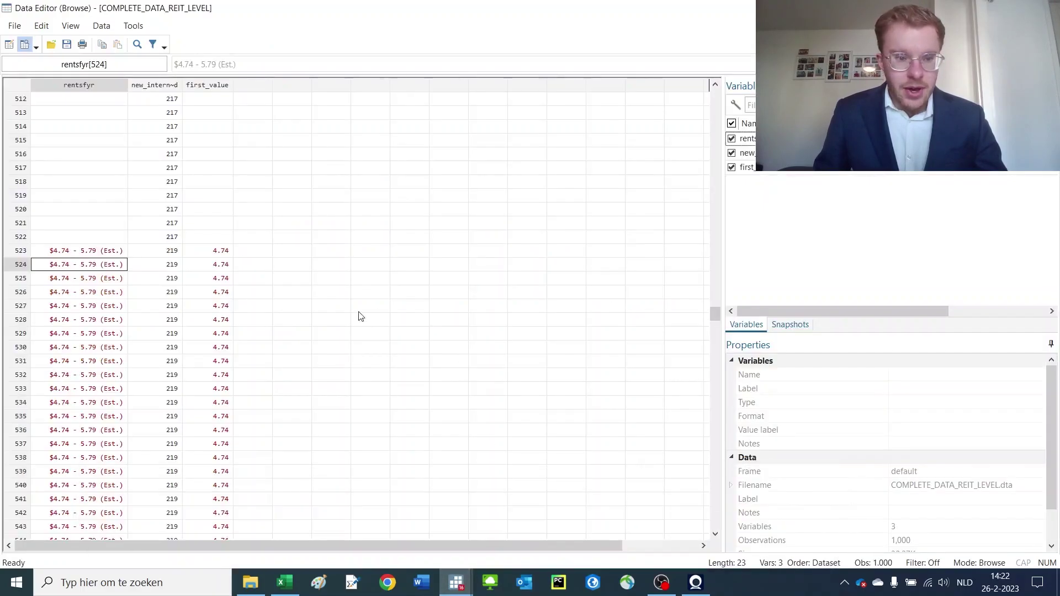
{"action": "left_click_drag", "start_coordinate": [224, 252], "coordinate": [213, 414]}
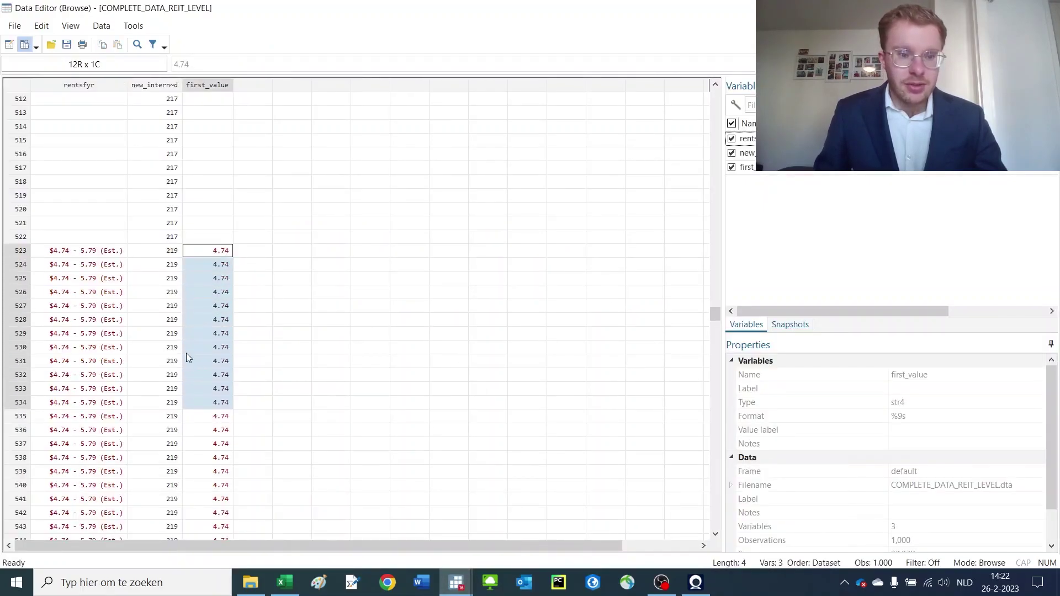
{"action": "left_click_drag", "start_coordinate": [78, 254], "coordinate": [77, 367]}
{"action": "left_click_drag", "start_coordinate": [253, 251], "coordinate": [209, 428]}
{"action": "scroll", "coordinate": [208, 372], "scroll_direction": "down", "scroll_amount": 20}
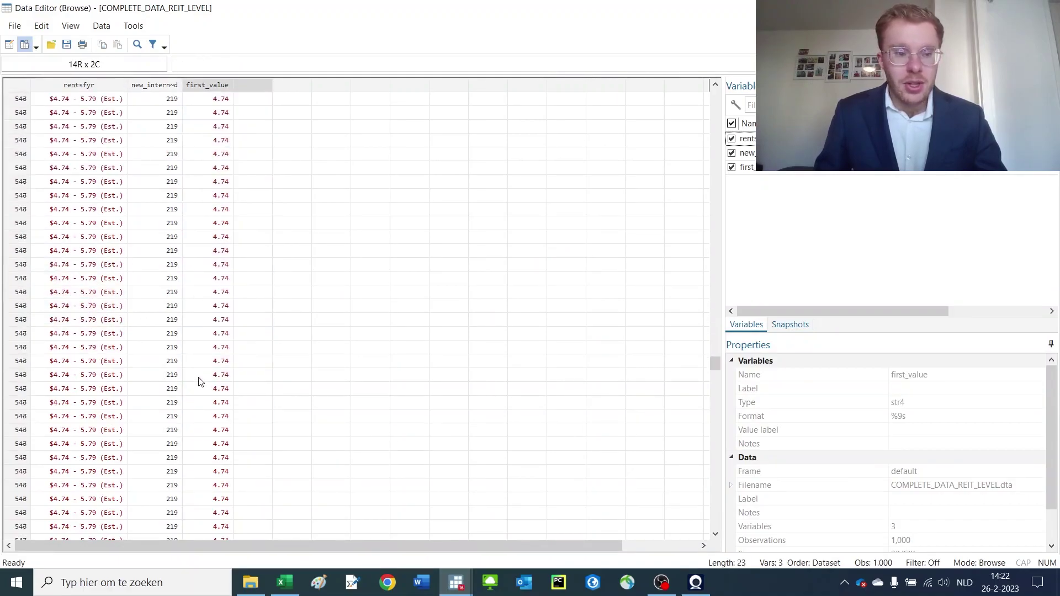
{"action": "left_click_drag", "start_coordinate": [68, 224], "coordinate": [50, 297]}
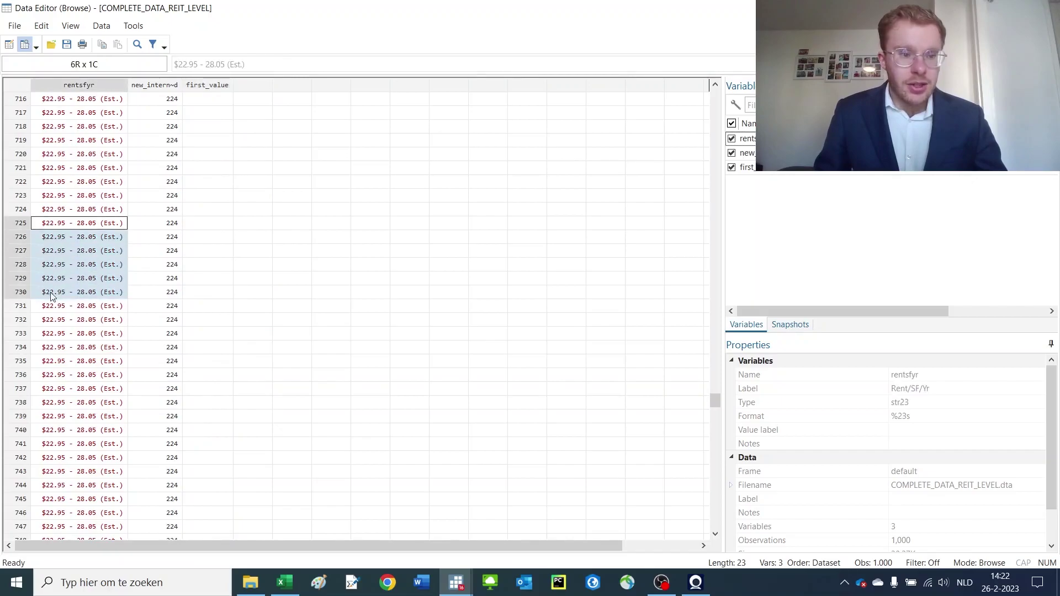
{"action": "left_click", "coordinate": [65, 227]}
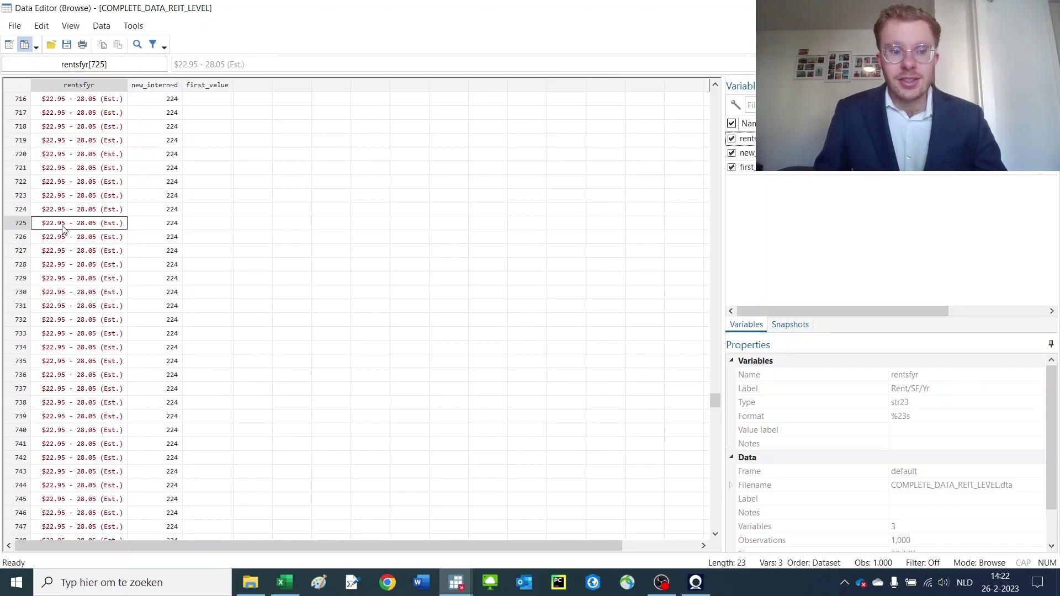
{"action": "mouse_move", "coordinate": [458, 581]}
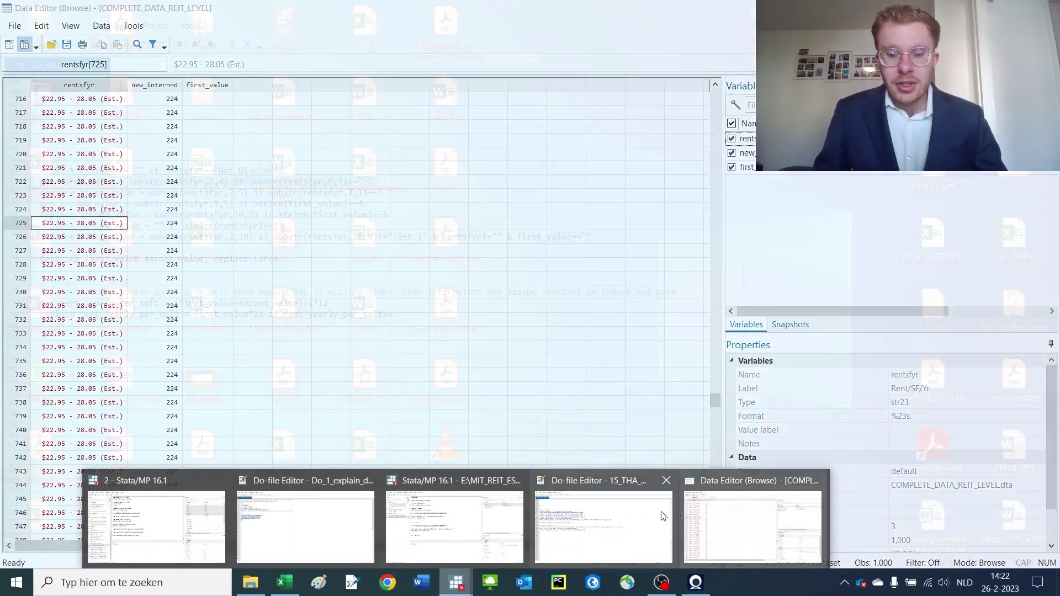
- Inspect the newly generated first_value cells in the Data Editor
{"action": "left_click", "coordinate": [663, 516]}
{"action": "left_click", "coordinate": [14, 193]}
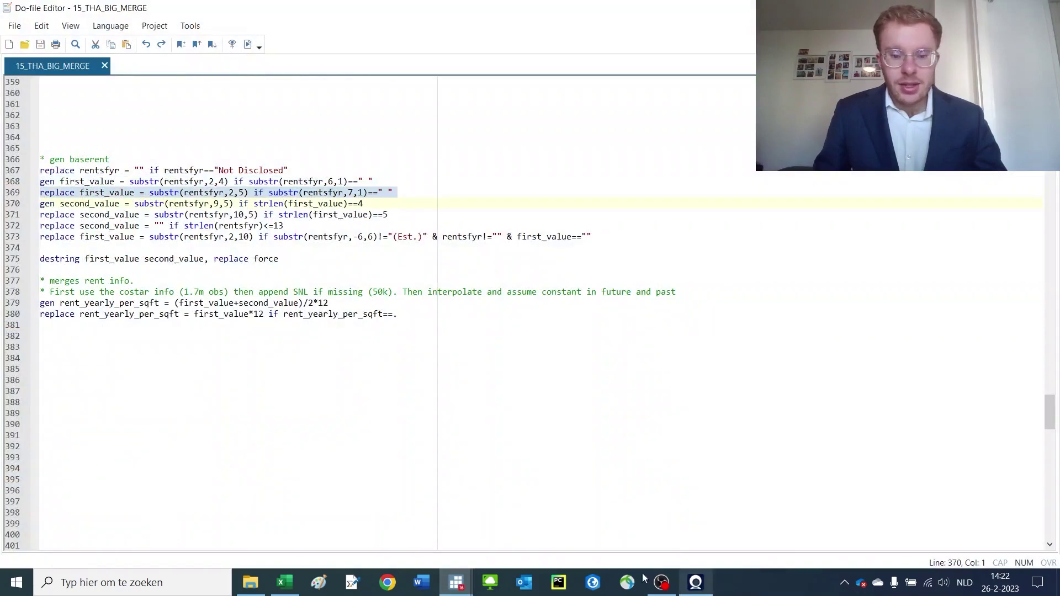
{"action": "mouse_move", "coordinate": [451, 584]}
{"action": "left_click", "coordinate": [753, 519]}
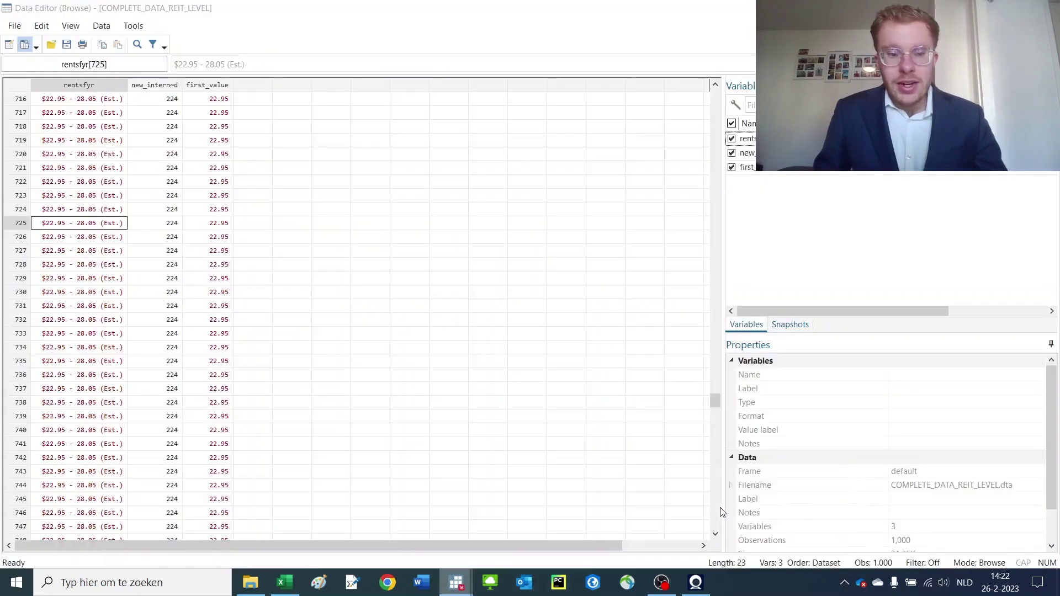
{"action": "left_click_drag", "start_coordinate": [210, 182], "coordinate": [202, 264]}
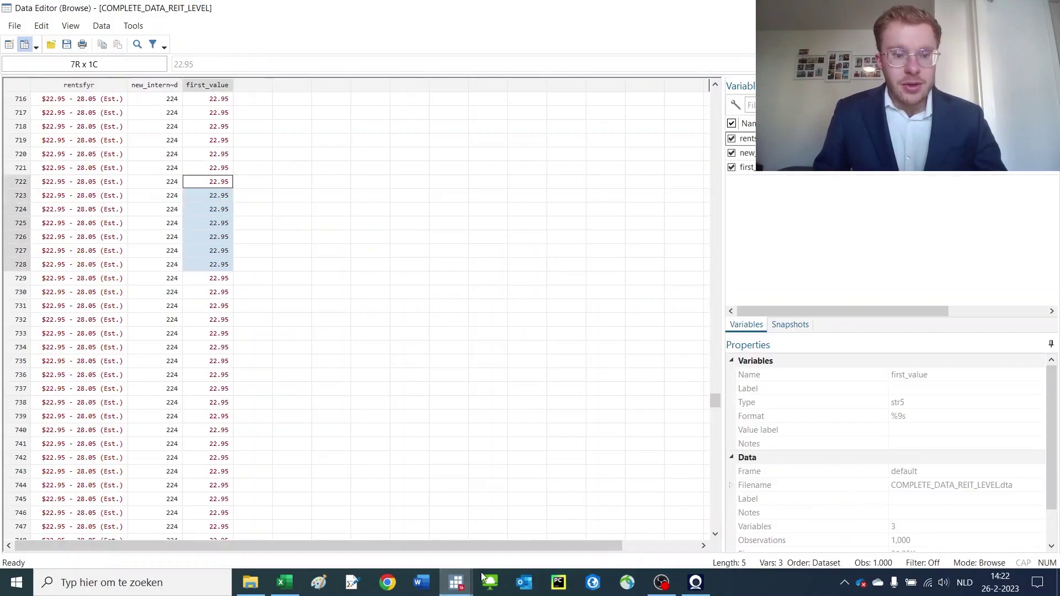
{"action": "mouse_move", "coordinate": [465, 587]}
- Run lines 370–372 and compare first_value 22.95 with second_value 28.05
{"action": "left_click", "coordinate": [591, 525]}
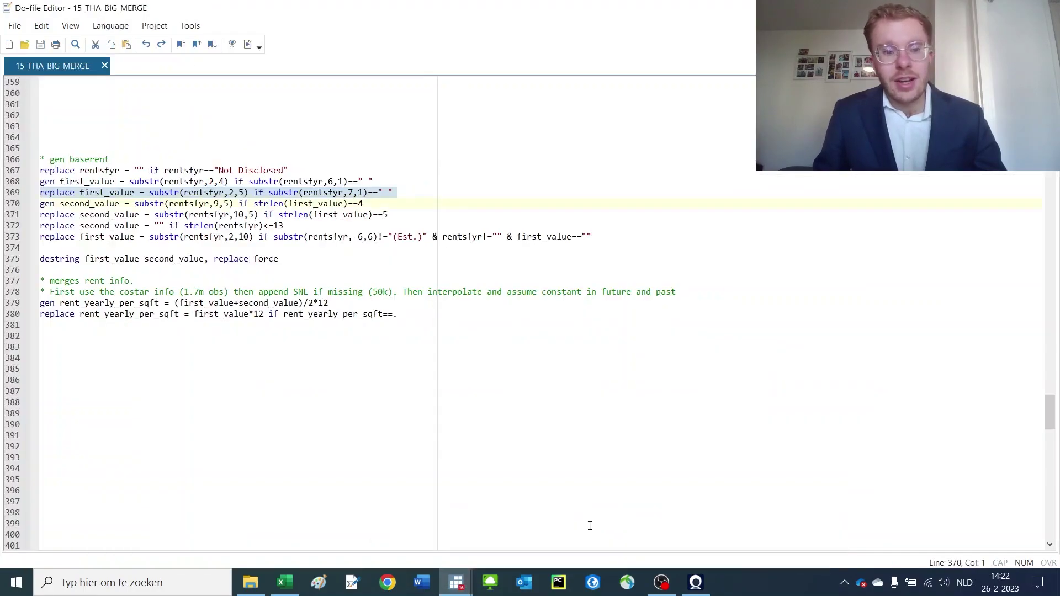
{"action": "left_click_drag", "start_coordinate": [4, 211], "coordinate": [5, 232]}
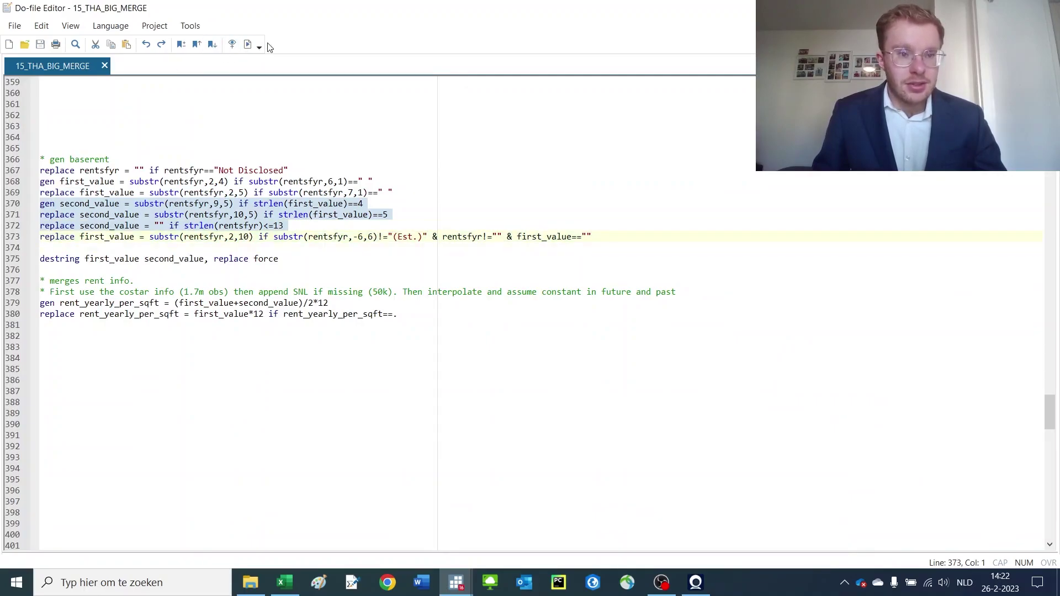
{"action": "mouse_move", "coordinate": [456, 582]}
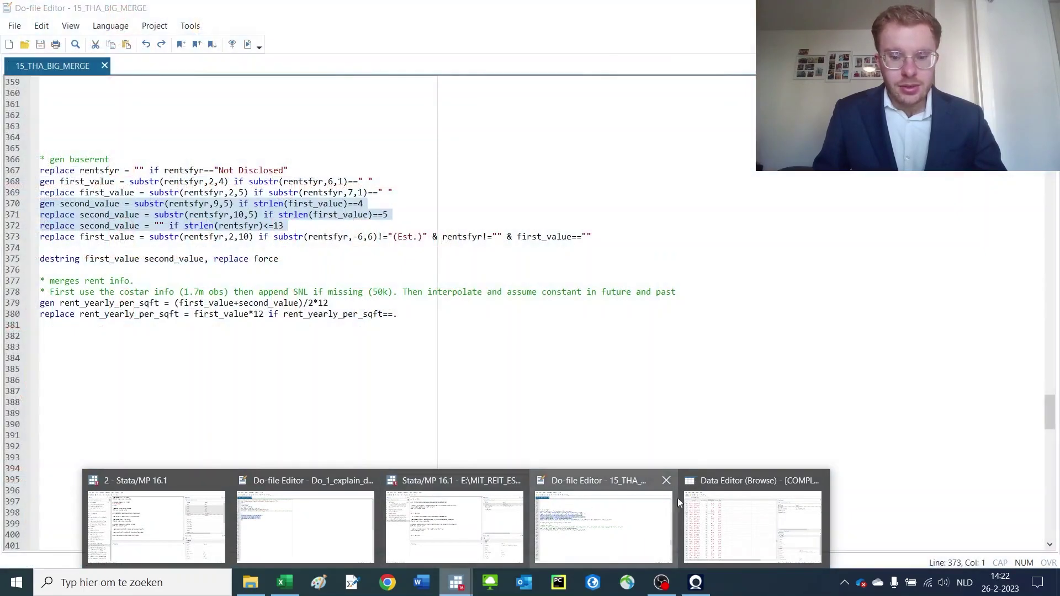
{"action": "left_click", "coordinate": [690, 502]}
{"action": "left_click_drag", "start_coordinate": [207, 125], "coordinate": [279, 351]}
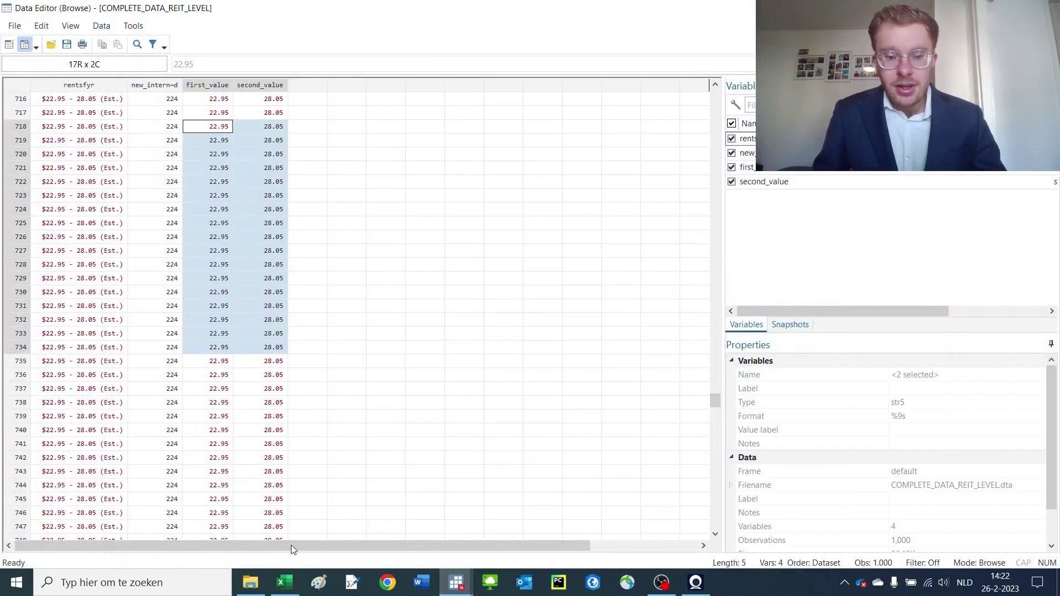
{"action": "mouse_move", "coordinate": [457, 585]}
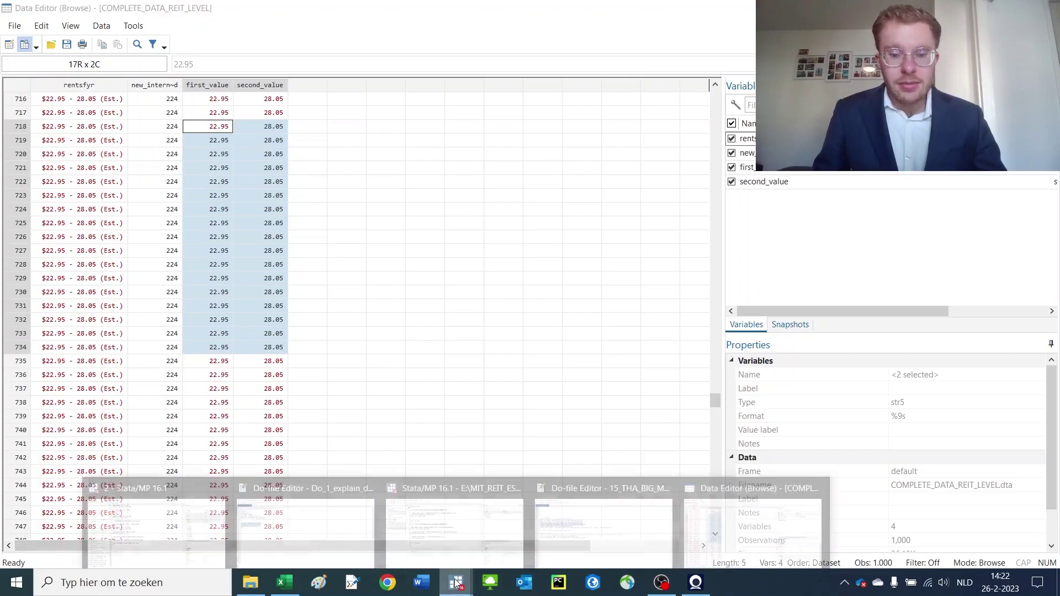
{"action": "left_click", "coordinate": [624, 511]}
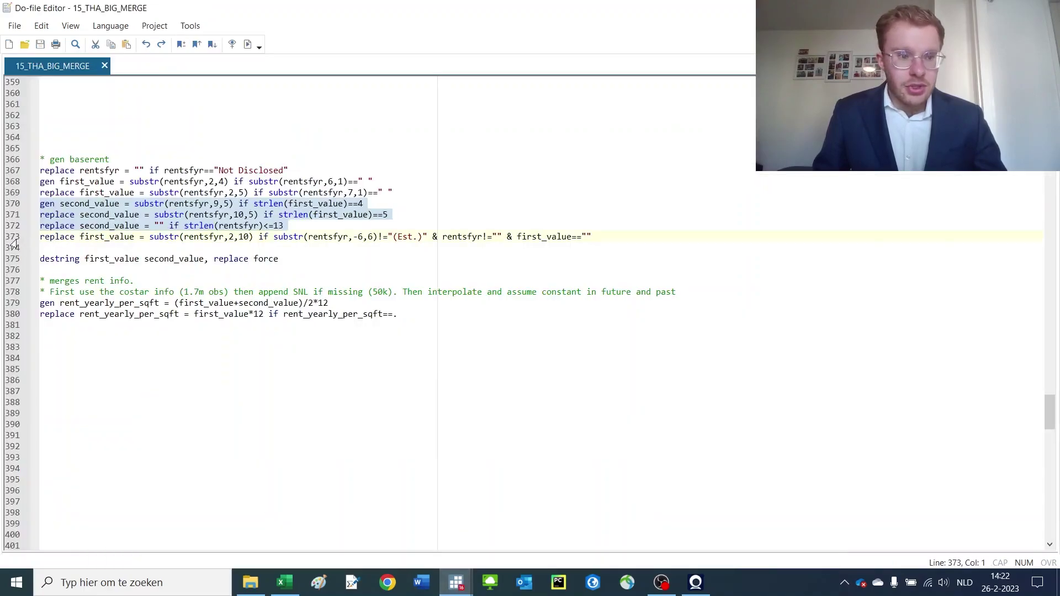
- Execute do-file lines 373–380 to compute rent_yearly_per_sqft
{"action": "left_click_drag", "start_coordinate": [14, 243], "coordinate": [26, 308]}
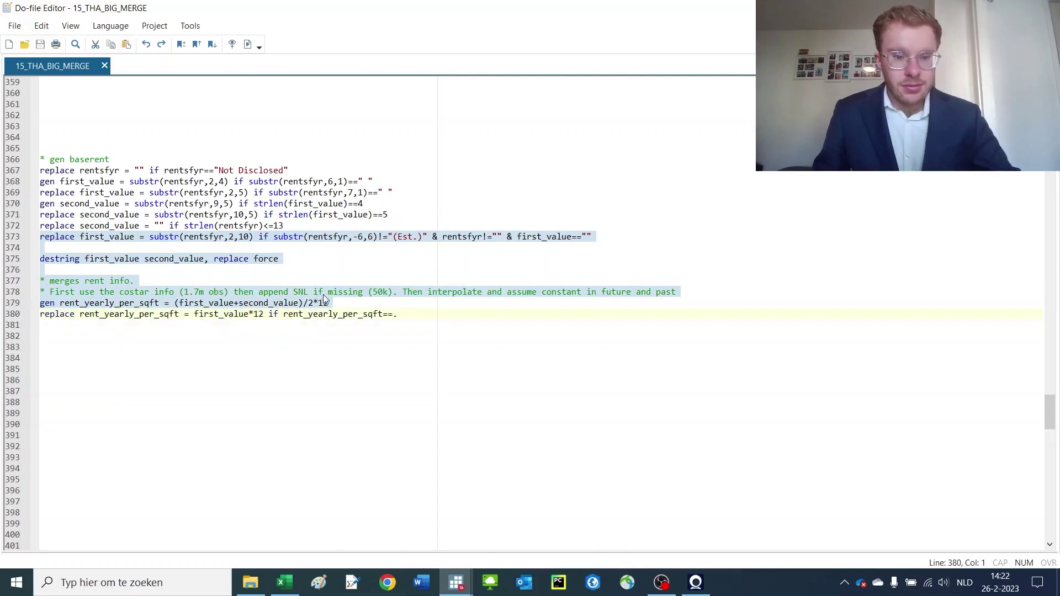
{"action": "left_click_drag", "start_coordinate": [16, 240], "coordinate": [26, 315]}
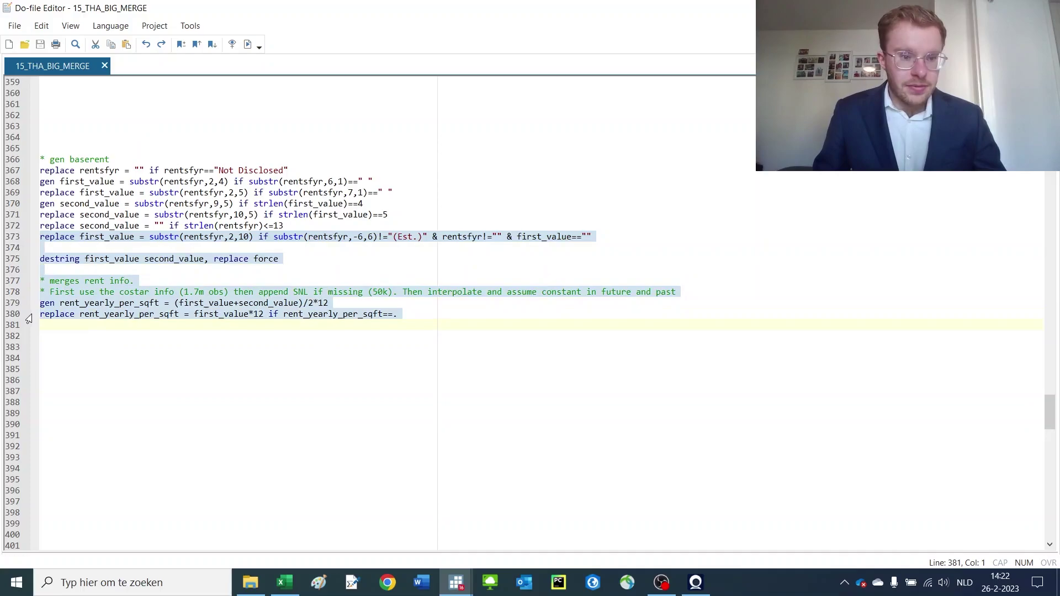
{"action": "left_click", "coordinate": [247, 44]}
- Inspect rent_yearly_per_sqft in the Data Editor, such as 369.06 in row 110
{"action": "left_click", "coordinate": [457, 583]}
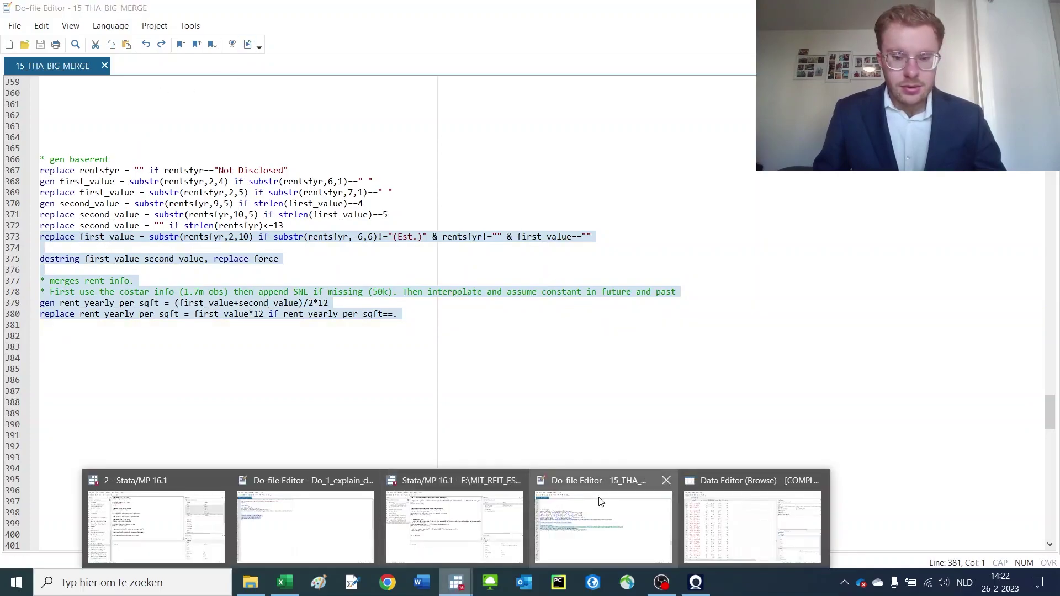
{"action": "left_click", "coordinate": [698, 500]}
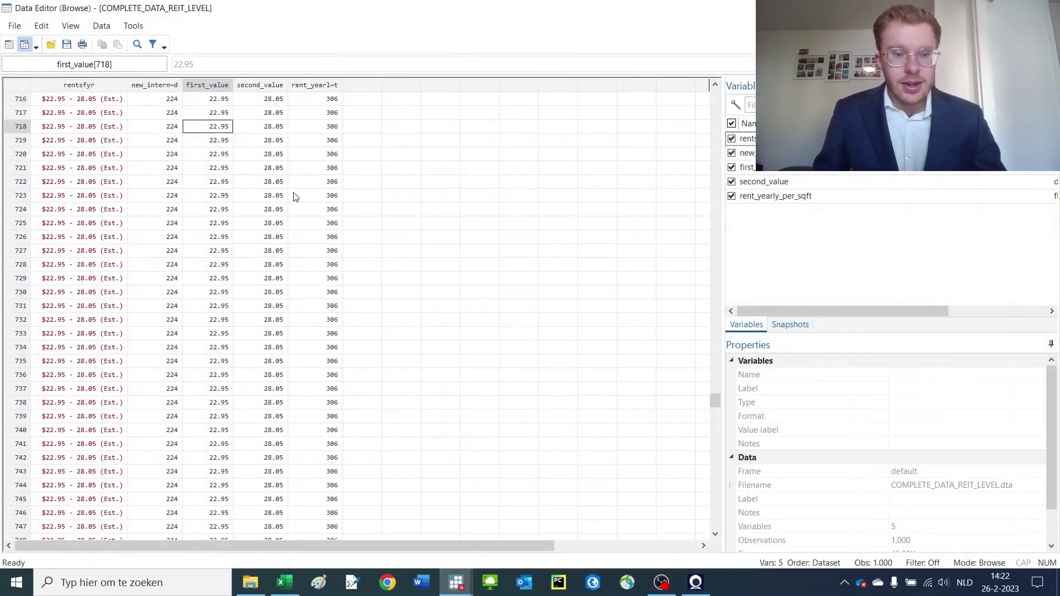
{"action": "left_click_drag", "start_coordinate": [319, 117], "coordinate": [316, 181]}
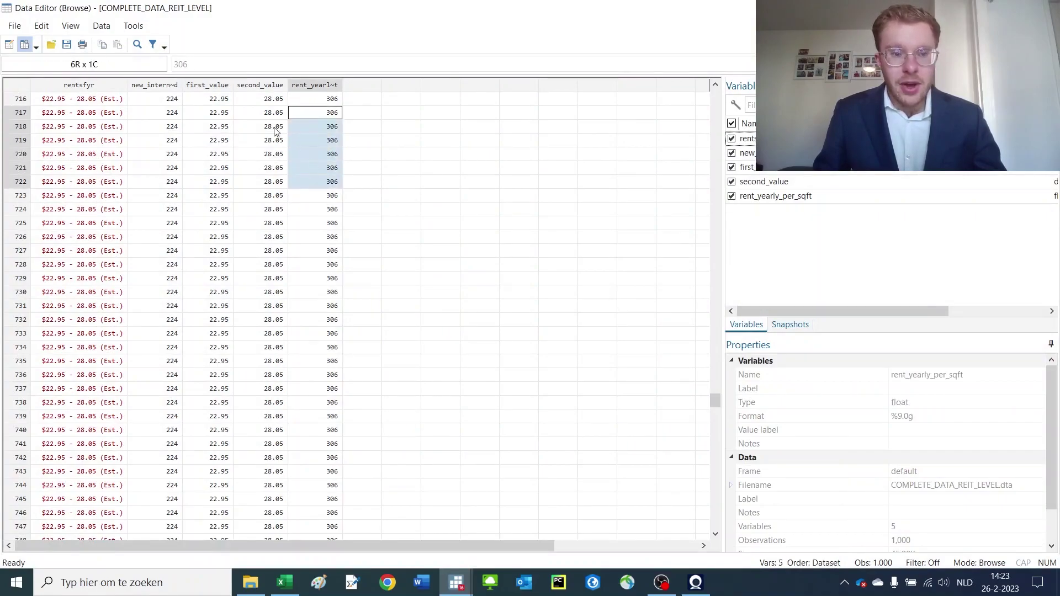
{"action": "scroll", "coordinate": [229, 169], "scroll_direction": "up", "scroll_amount": 5}
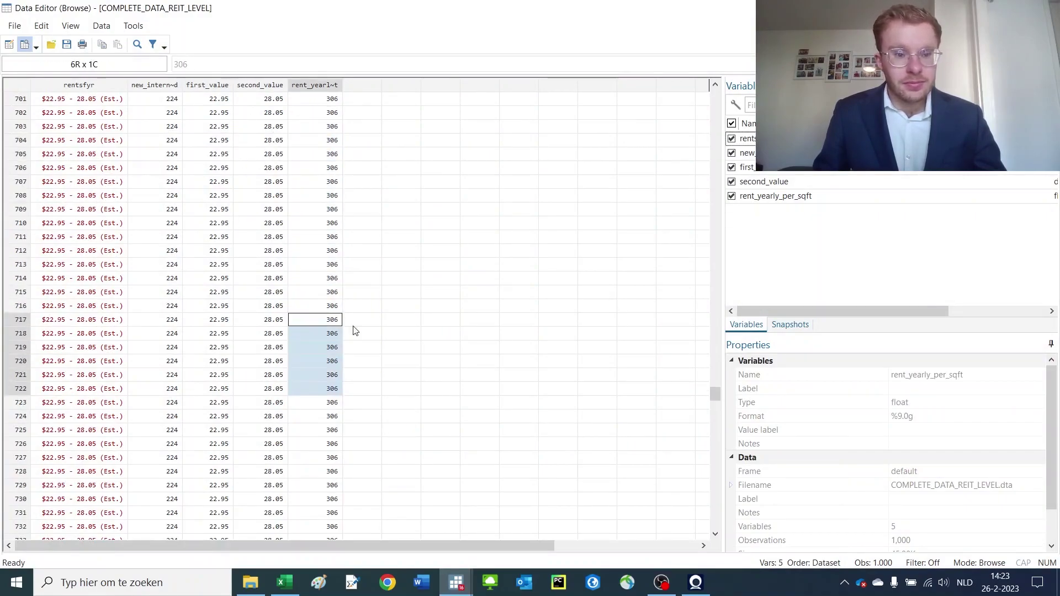
{"action": "left_click", "coordinate": [301, 263]}
{"action": "left_click_drag", "start_coordinate": [209, 250], "coordinate": [244, 249]}
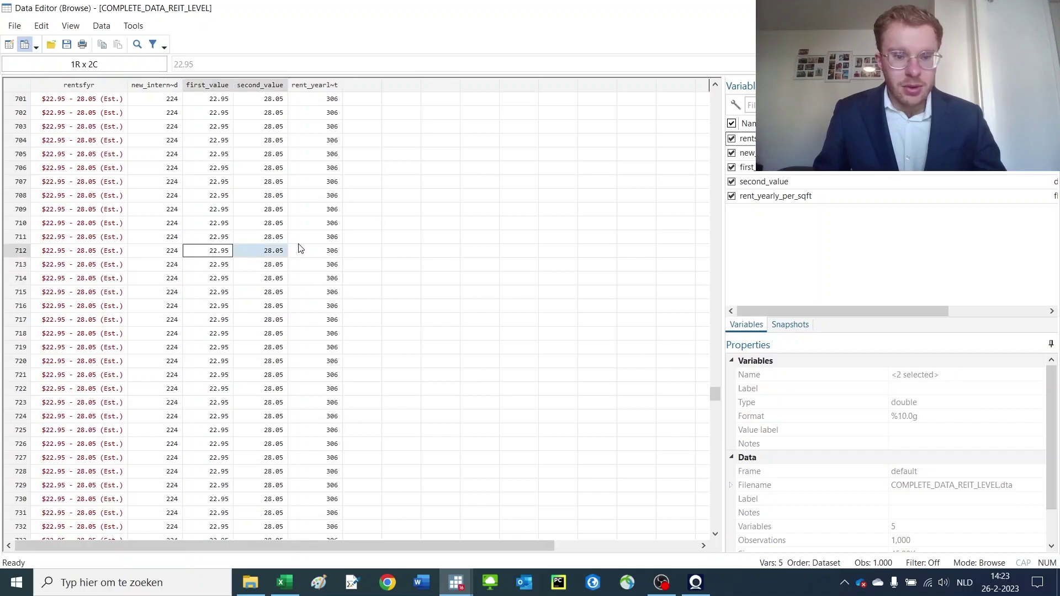
{"action": "left_click", "coordinate": [320, 250]}
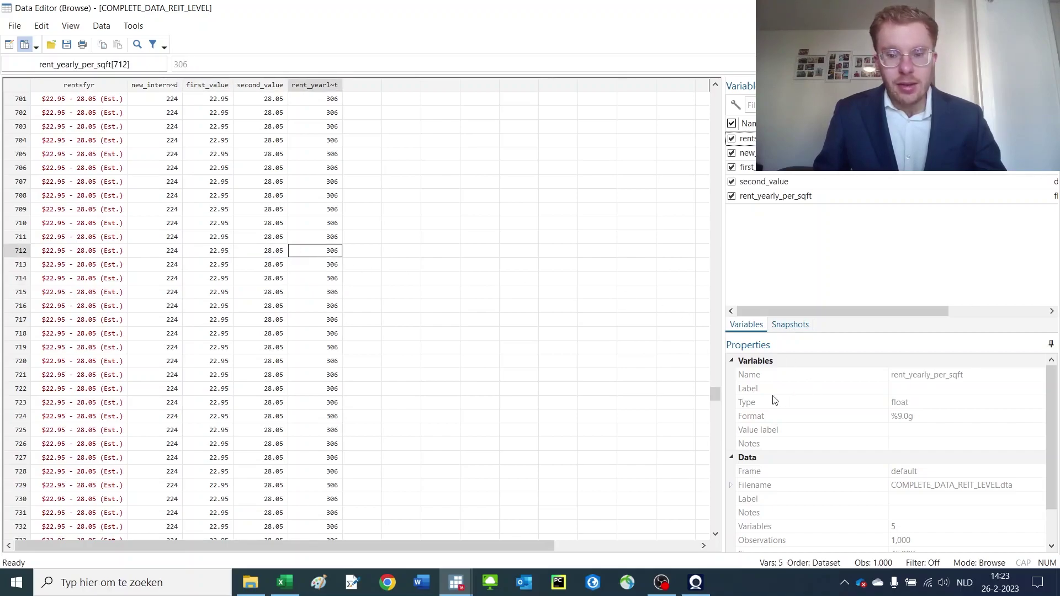
{"action": "left_click_drag", "start_coordinate": [717, 393], "coordinate": [682, 138]}
{"action": "left_click", "coordinate": [314, 237]}
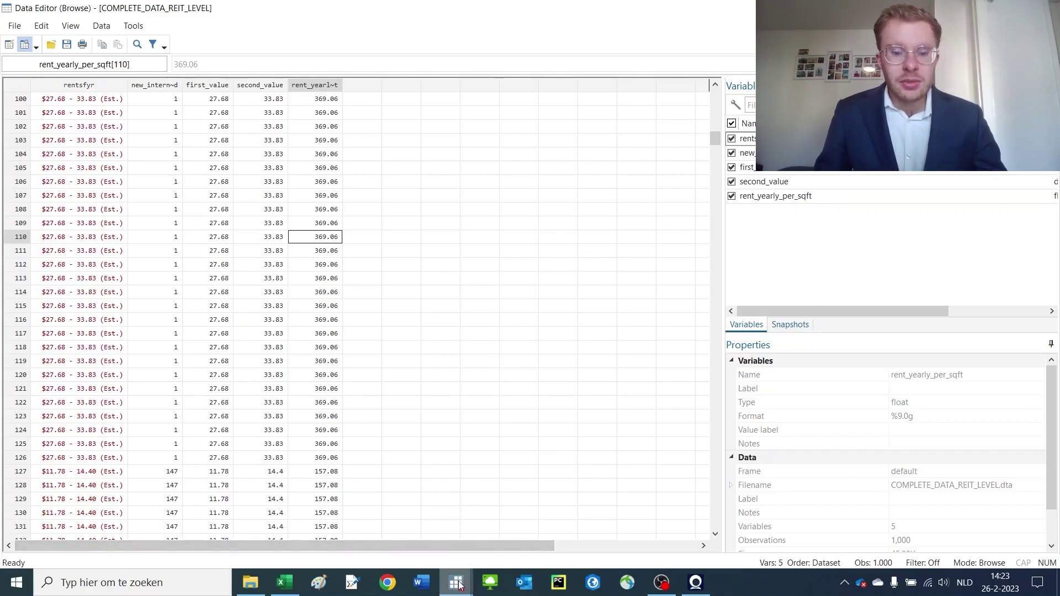
- Run gen rentsfyr_new = subinstr(rentsfyr,"(Est","SMTH_NEW",.) in the Command window
{"action": "mouse_move", "coordinate": [458, 583]}
{"action": "left_click", "coordinate": [607, 525]}
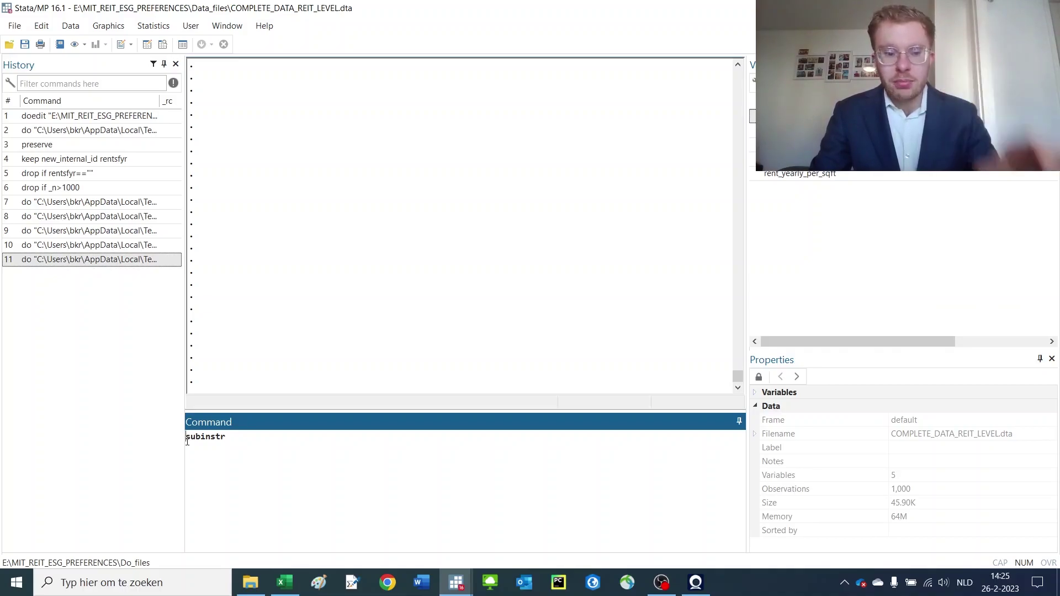
{"action": "type", "text": "gen"}
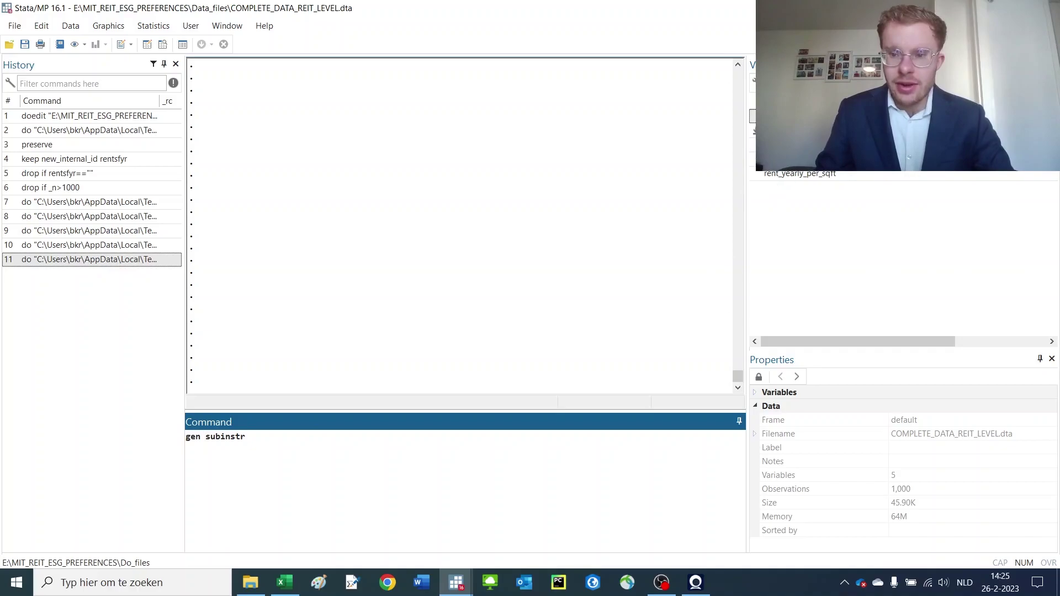
{"action": "double_click", "coordinate": [784, 130]}
{"action": "left_click", "coordinate": [256, 437]}
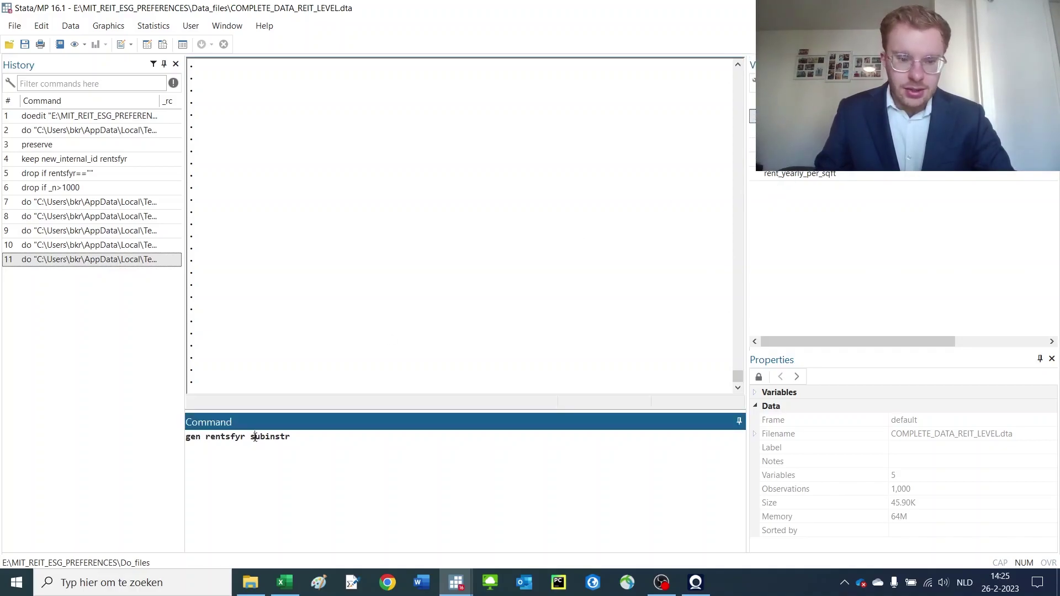
{"action": "key", "text": "BackSpace"}
{"action": "type", "text": "_new ="}
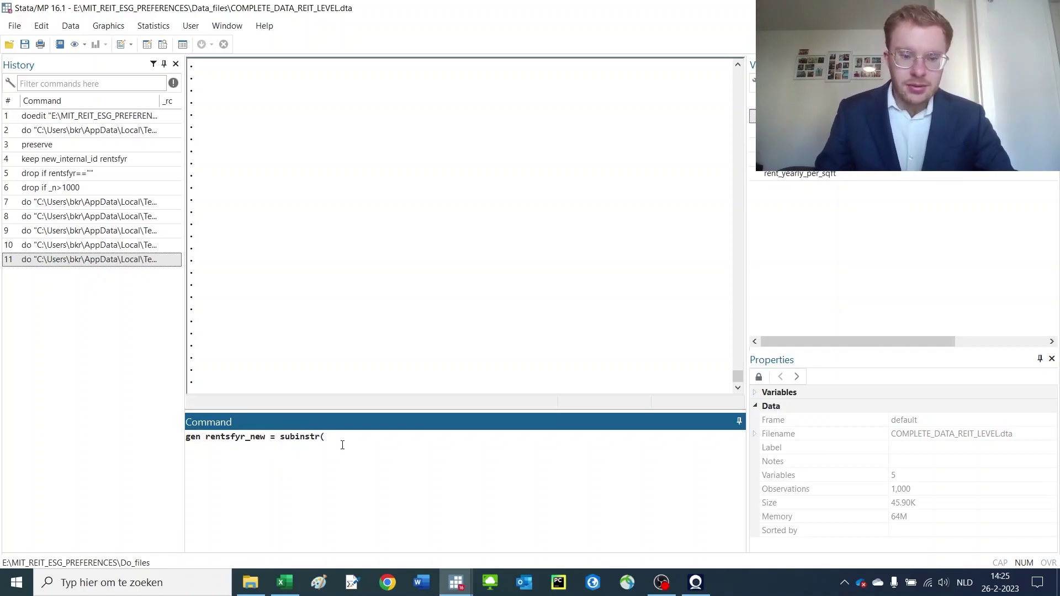
{"action": "left_click", "coordinate": [784, 134]}
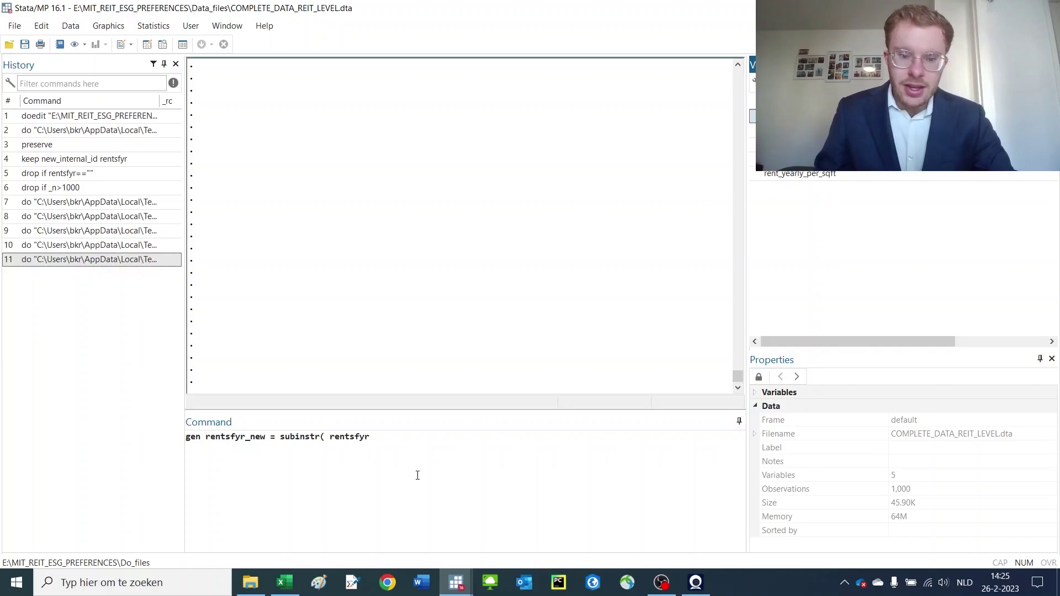
{"action": "left_click", "coordinate": [418, 476]}
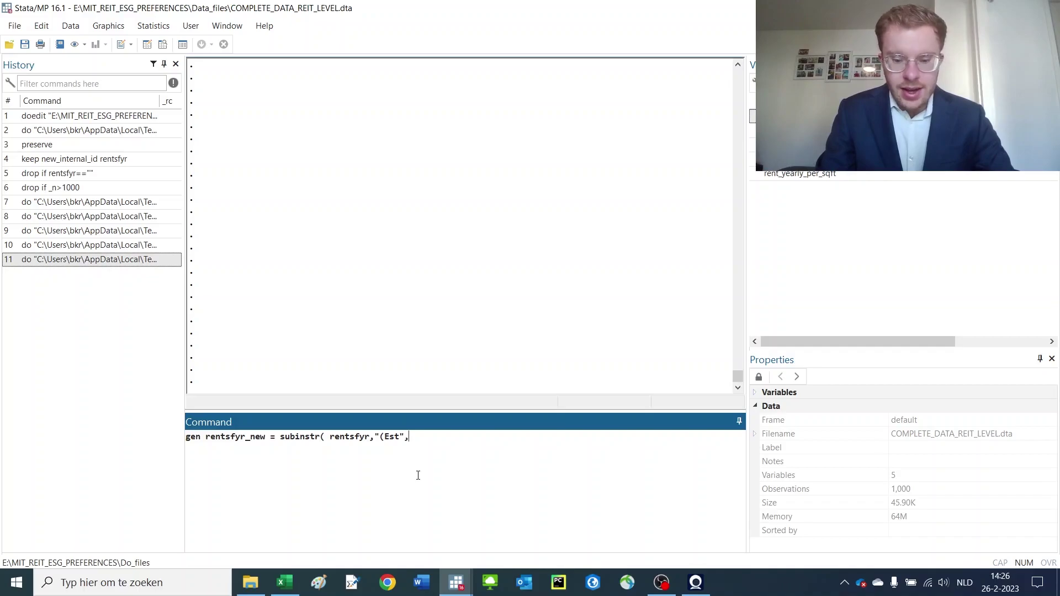
{"action": "type", "text": "\"\""}
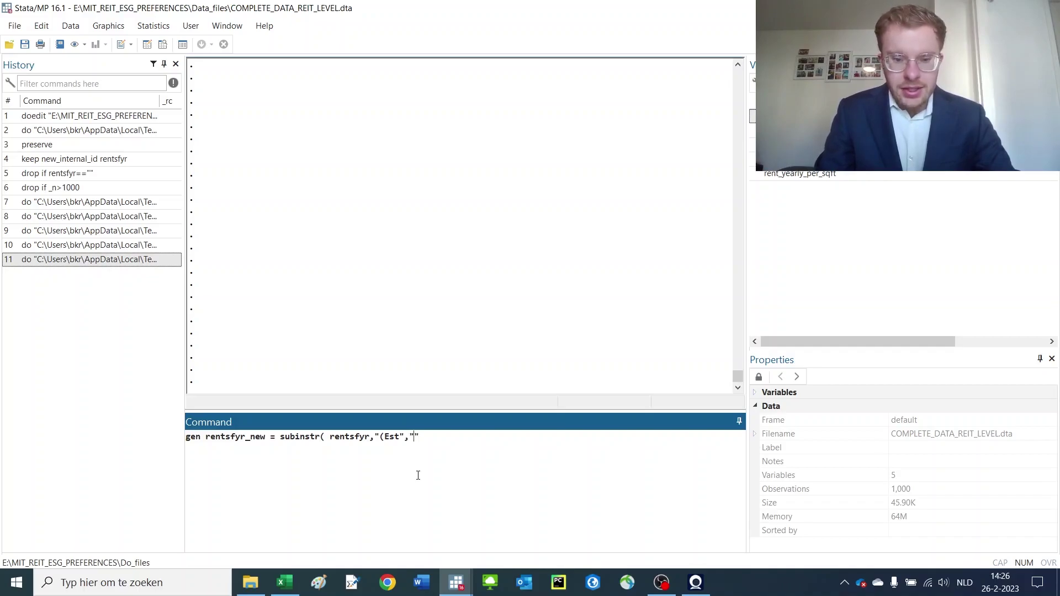
{"action": "type", "text": "SMO"}
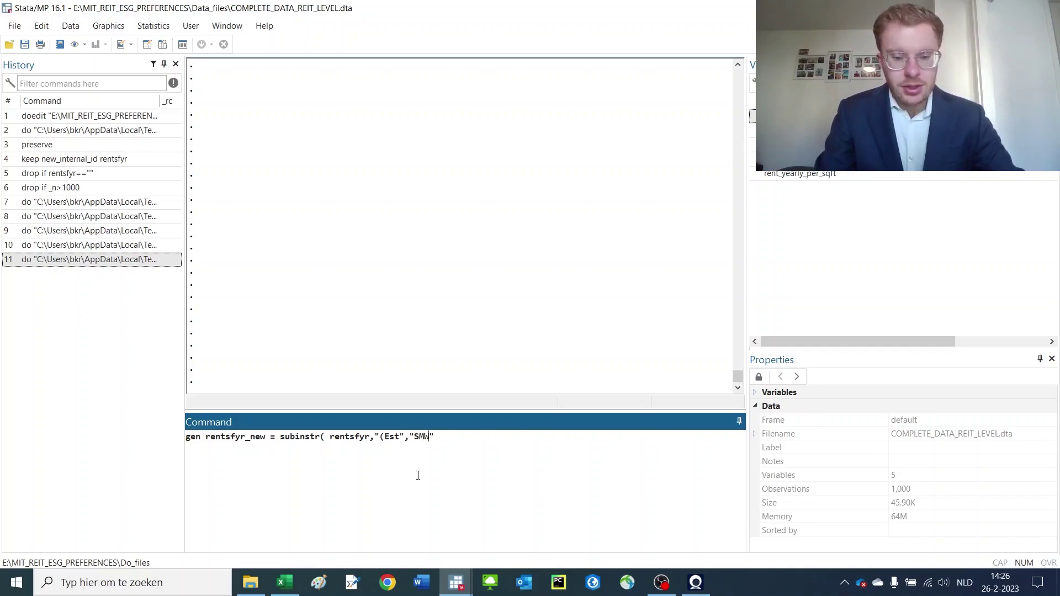
{"action": "key", "text": "BackSpace"}
{"action": "type", "text": "THE"}
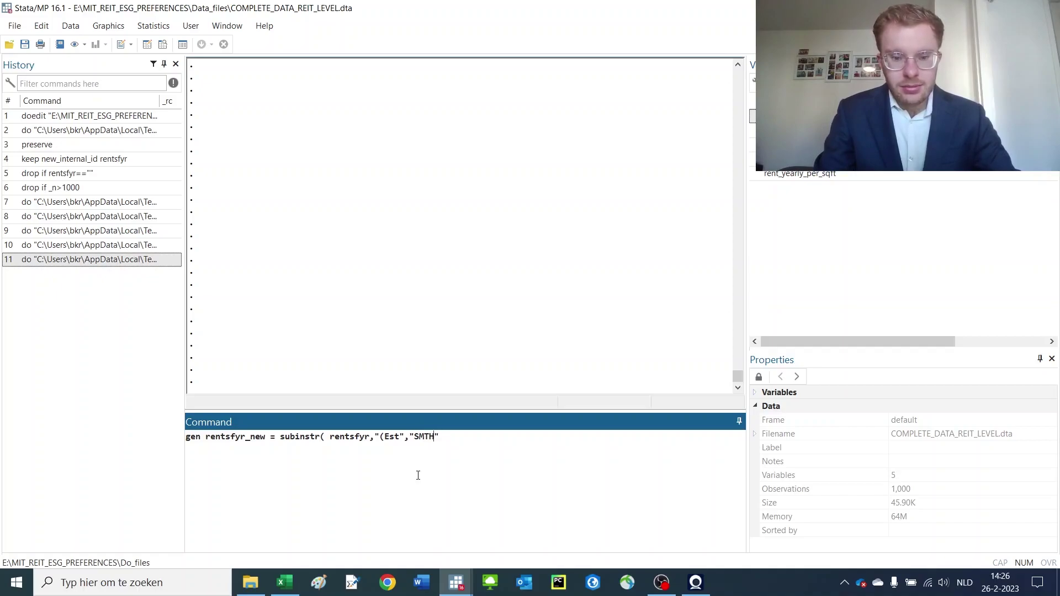
{"action": "type", "text": "NEW"}
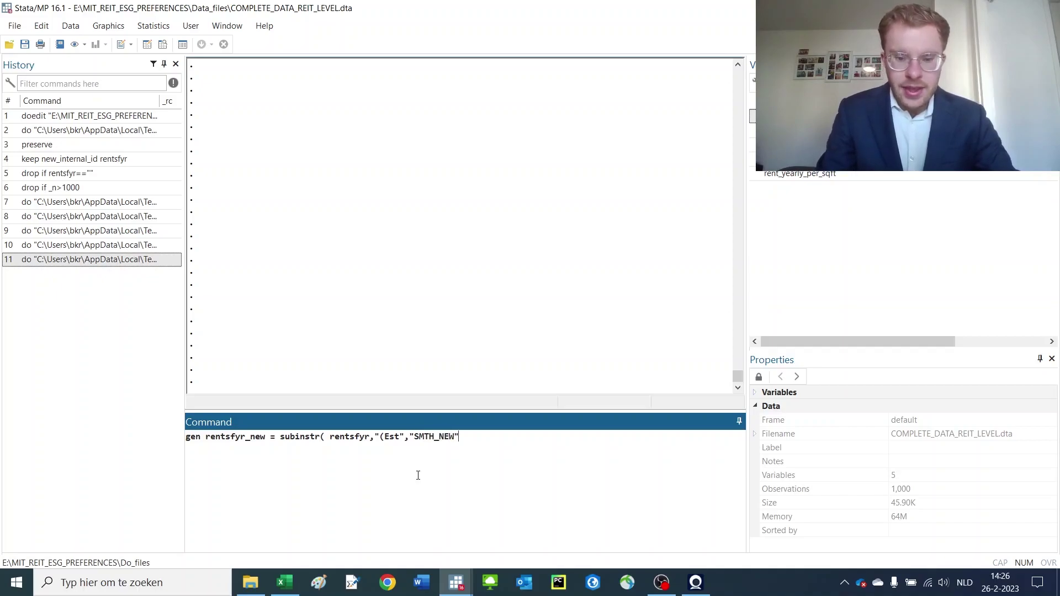
{"action": "type", "text": ",.)"}
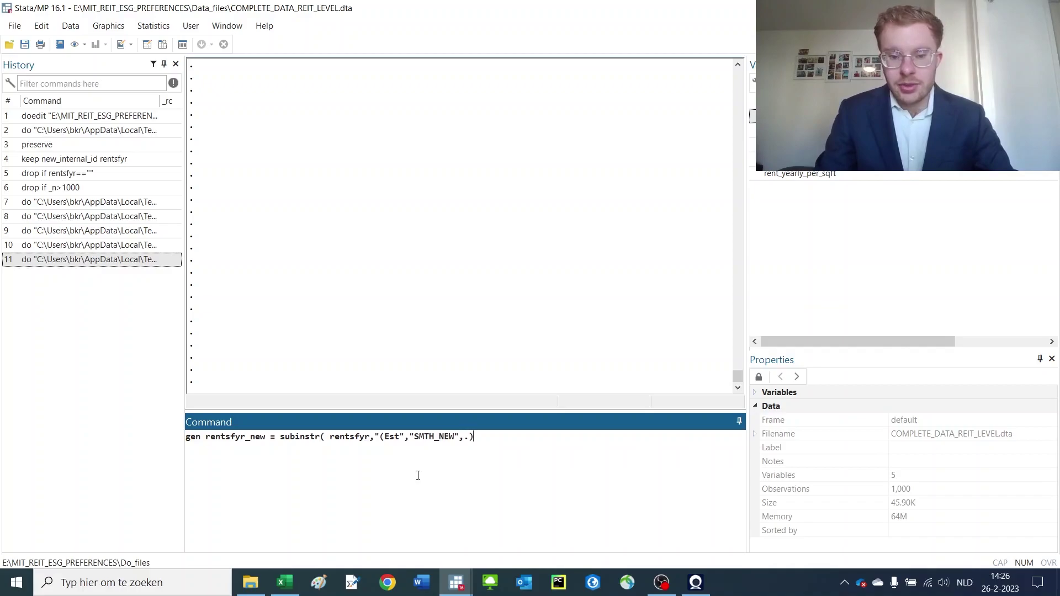
{"action": "key", "text": "Return"}
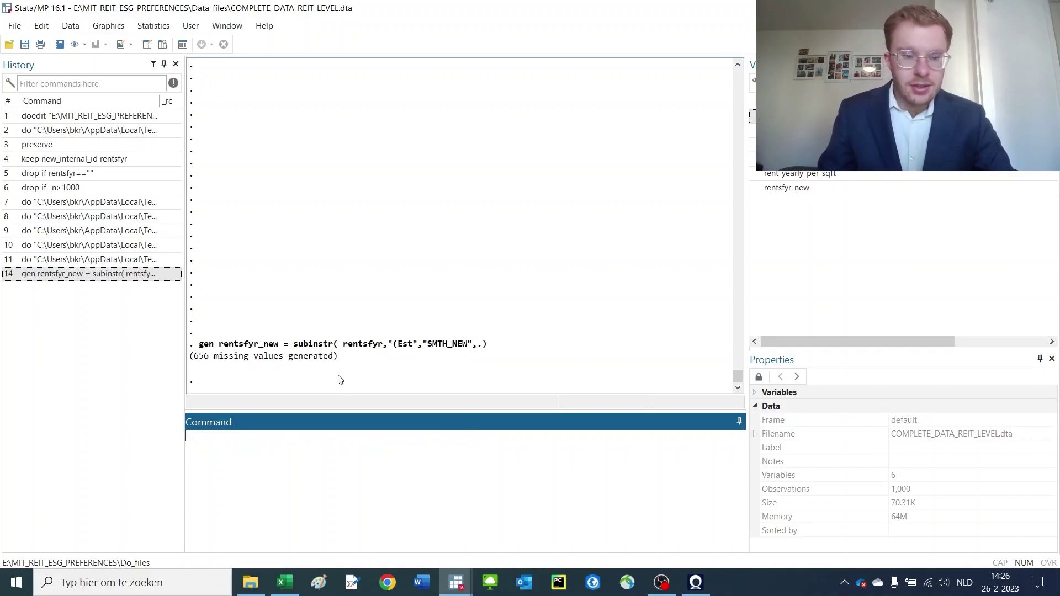
- Browse the data and compare rentsfyr with rentsfyr_new in rows 45–46, where "SMTH_NEW.)" replaces "(Est.)"
{"action": "left_click", "coordinate": [162, 44]}
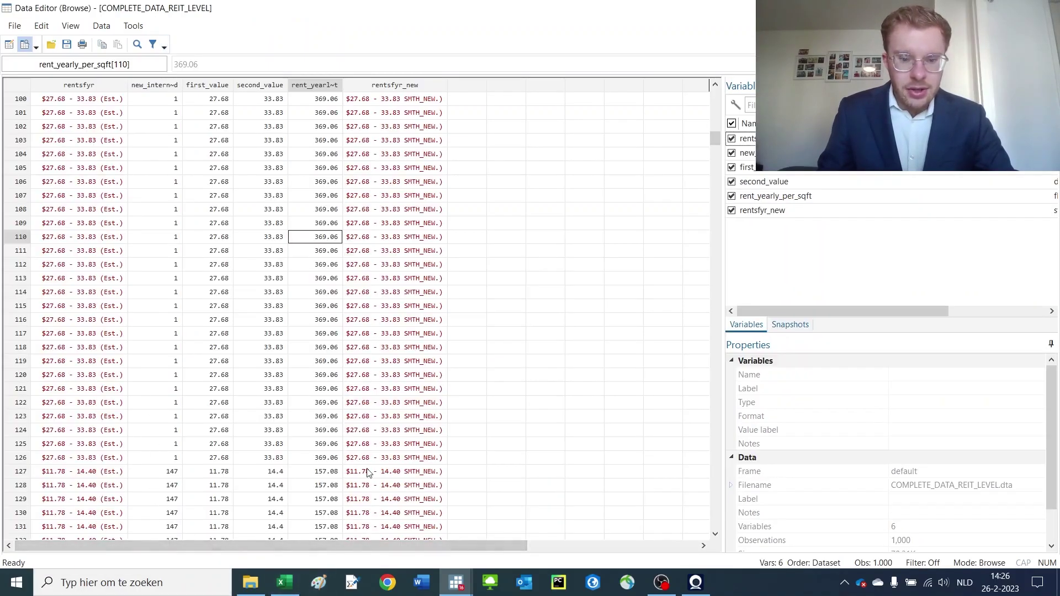
{"action": "scroll", "coordinate": [418, 153], "scroll_direction": "up", "scroll_amount": 7}
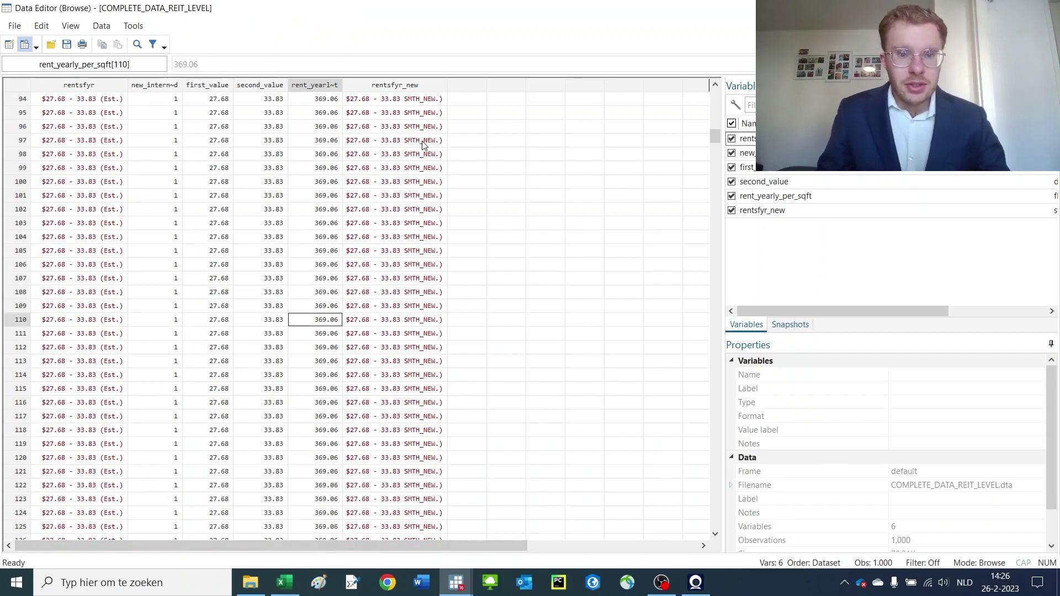
{"action": "scroll", "coordinate": [400, 157], "scroll_direction": "up", "scroll_amount": 12}
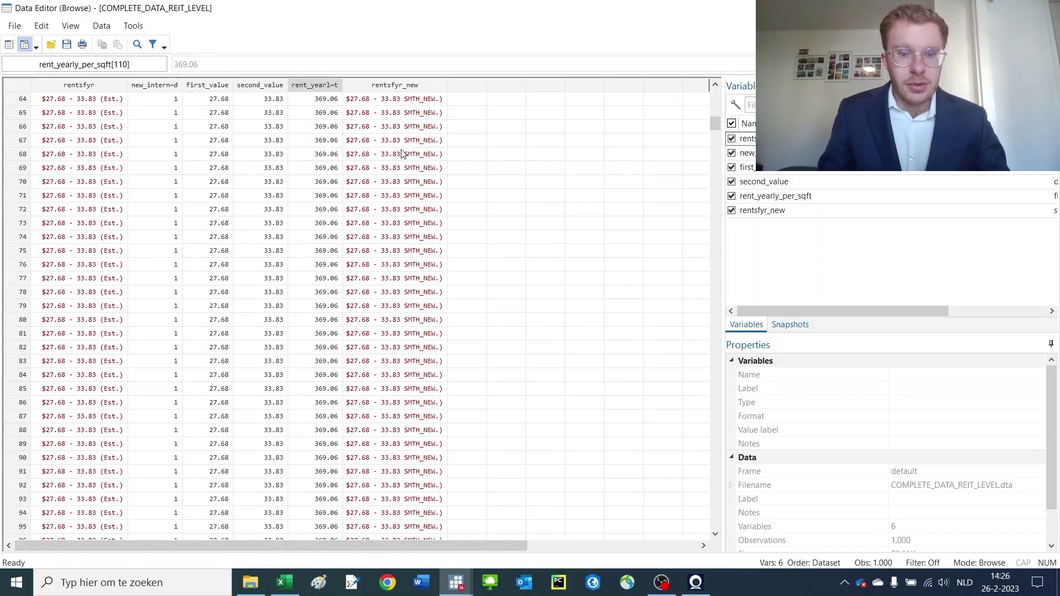
{"action": "left_click", "coordinate": [109, 124]}
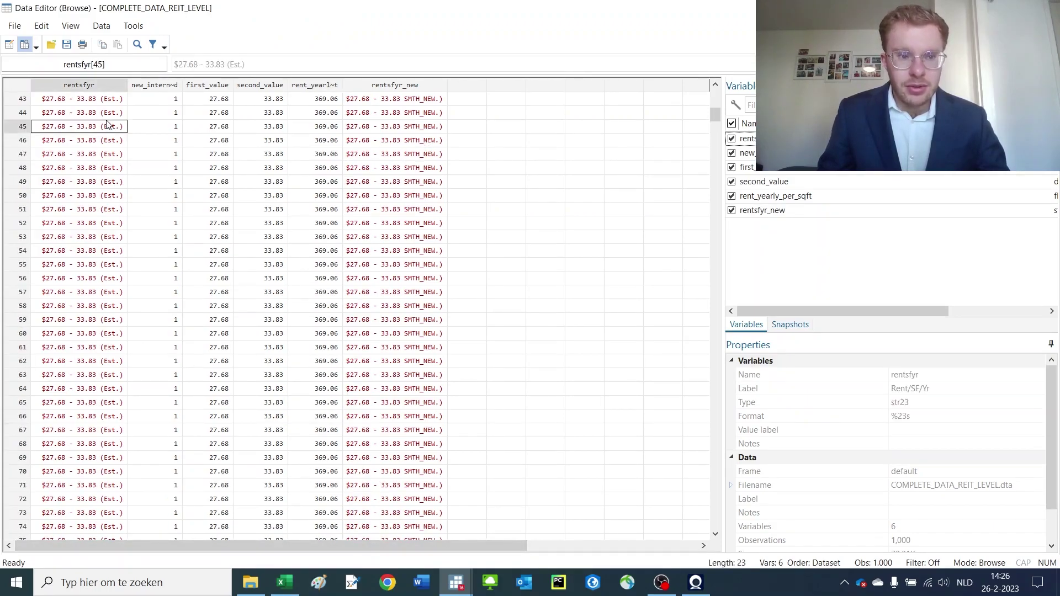
{"action": "left_click", "coordinate": [392, 140]}
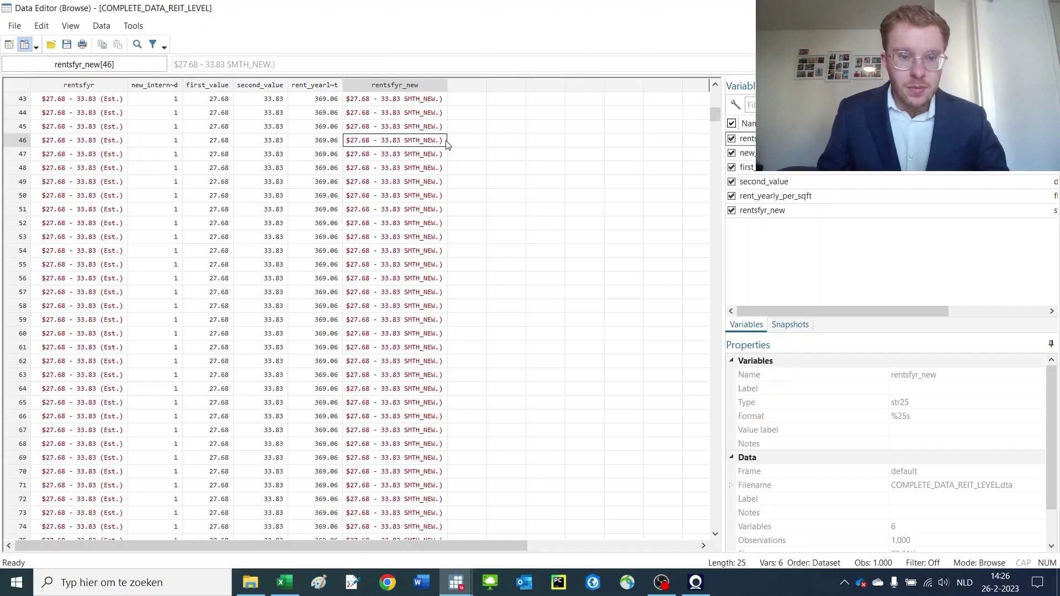
{"action": "left_click", "coordinate": [88, 140]}
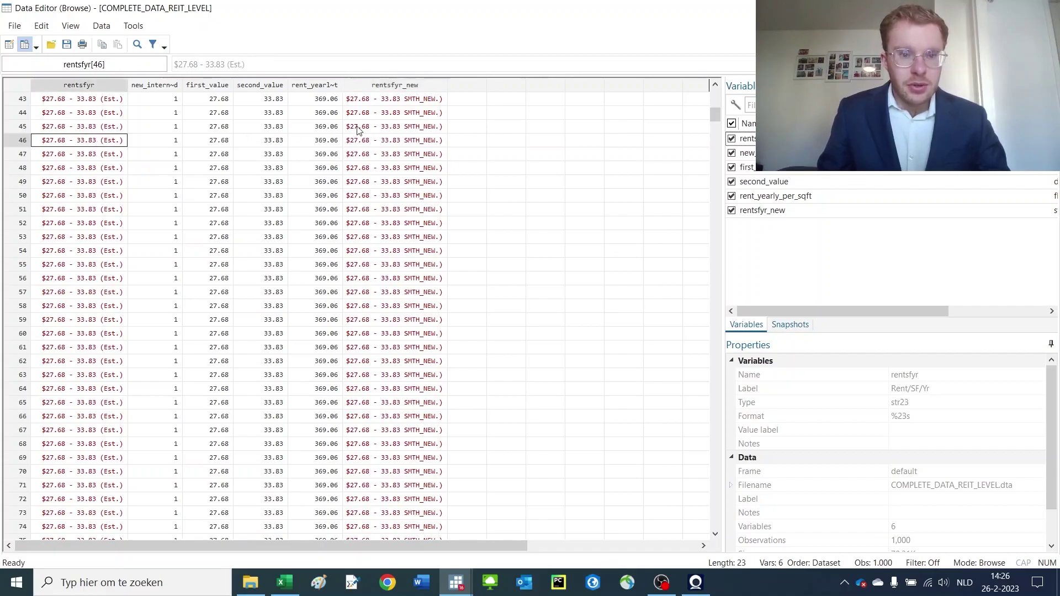
{"action": "left_click", "coordinate": [358, 131]}
{"action": "left_click", "coordinate": [93, 131]}
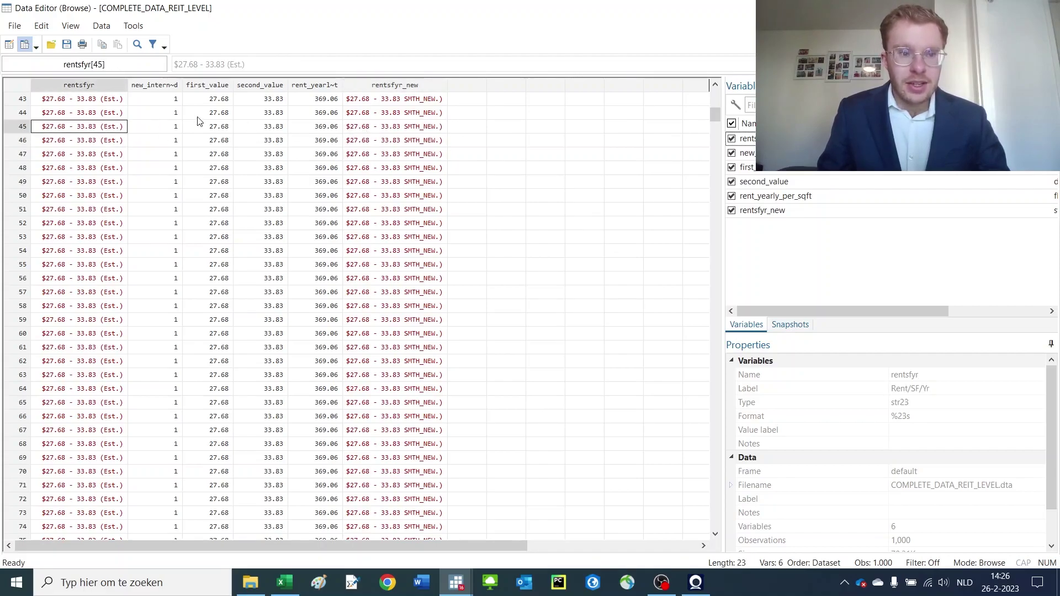
{"action": "left_click", "coordinate": [442, 129]}
{"action": "left_click", "coordinate": [76, 128]}
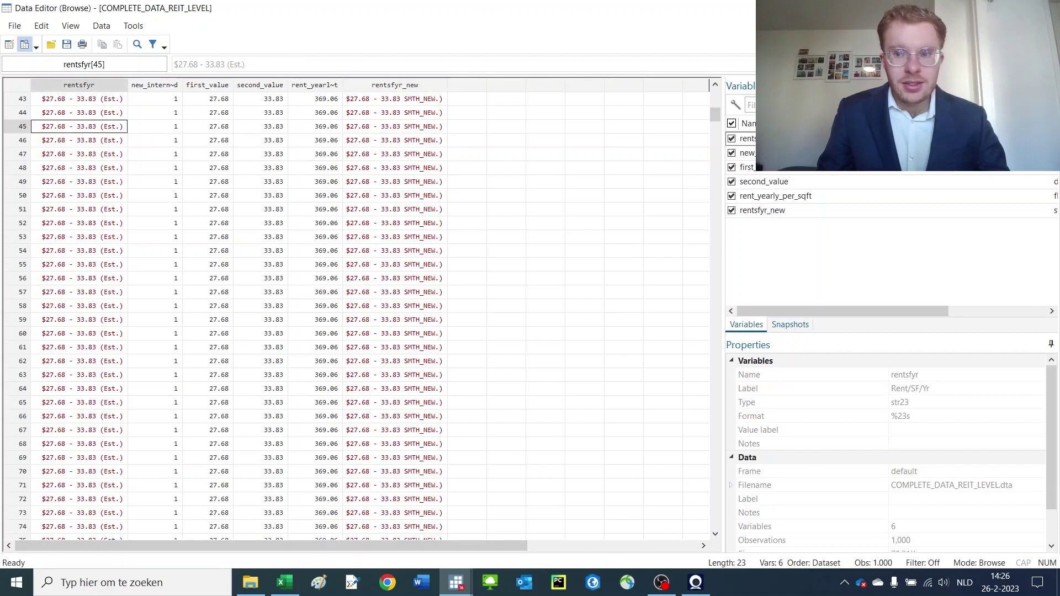
- Recall the earlier gen rentsfyr_new command and change gen to replace
{"action": "key", "text": "alt+Tab"}
{"action": "left_click", "coordinate": [110, 274]}
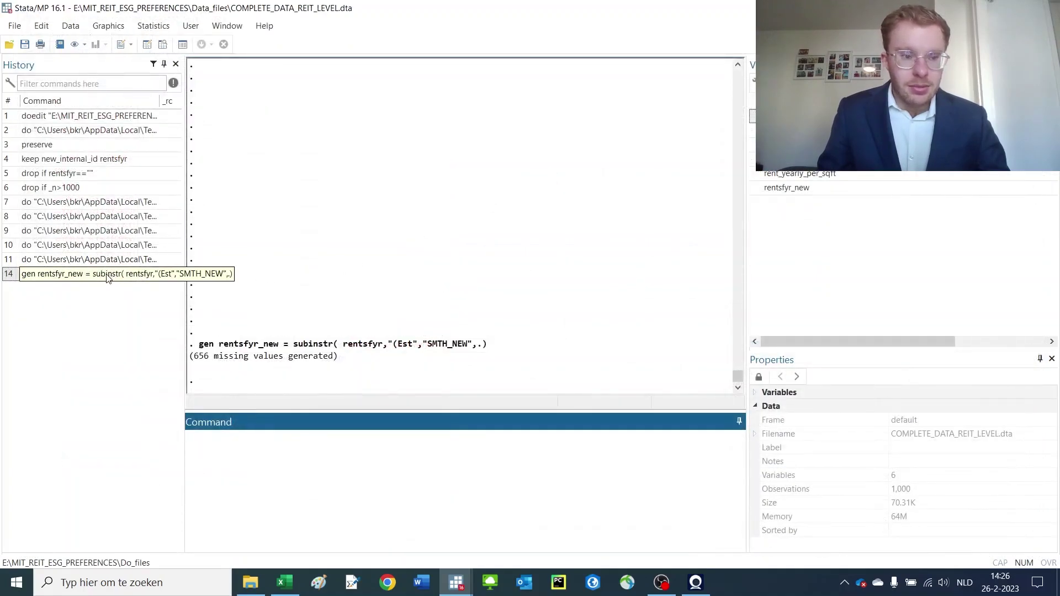
{"action": "left_click", "coordinate": [196, 442]}
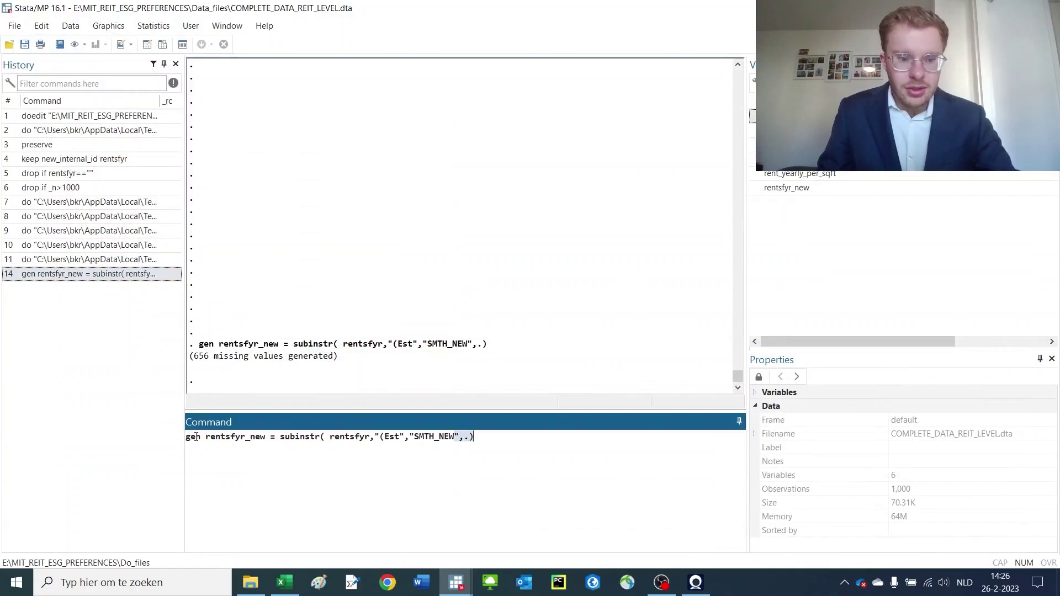
{"action": "double_click", "coordinate": [193, 438]}
{"action": "type", "text": "replace"}
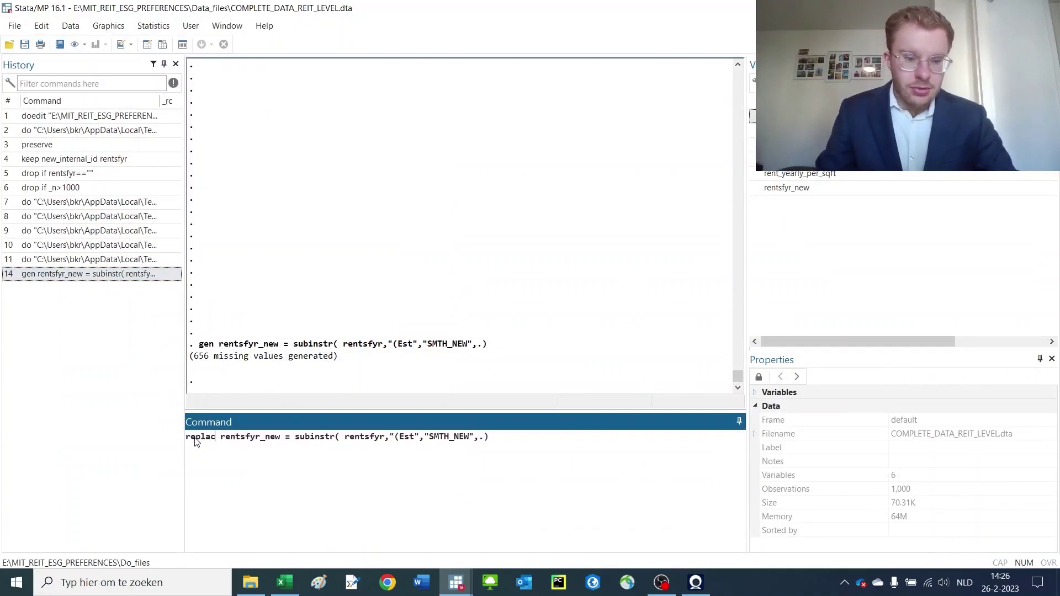
- Make subinstr read rentsfyr_new and replace "SMTH_NEW" with "", then run it
{"action": "double_click", "coordinate": [261, 438]}
{"action": "key", "text": "ctrl+c"}
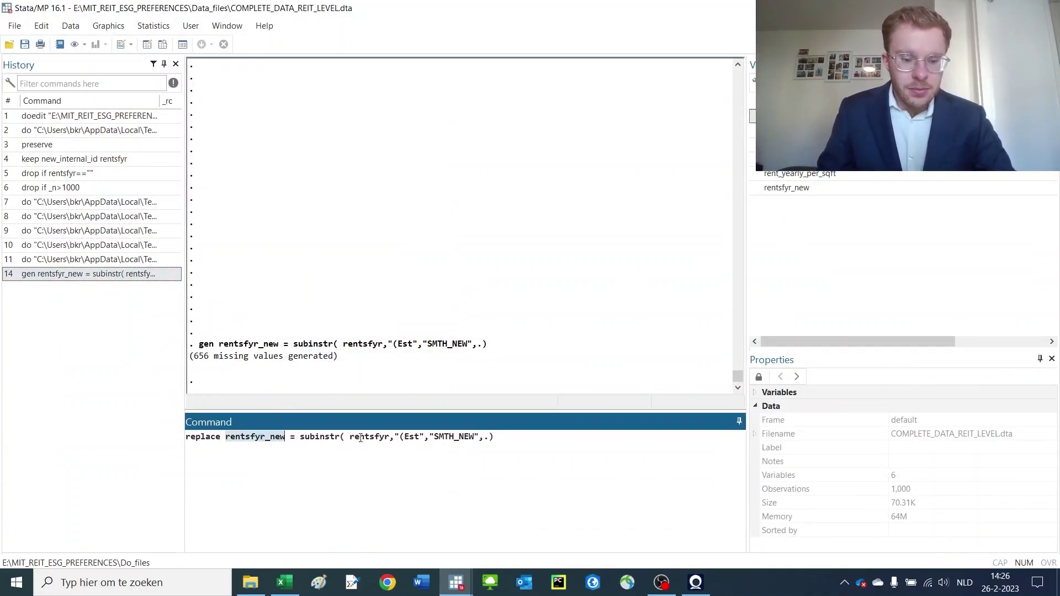
{"action": "double_click", "coordinate": [383, 437]}
{"action": "key", "text": "ctrl+v"}
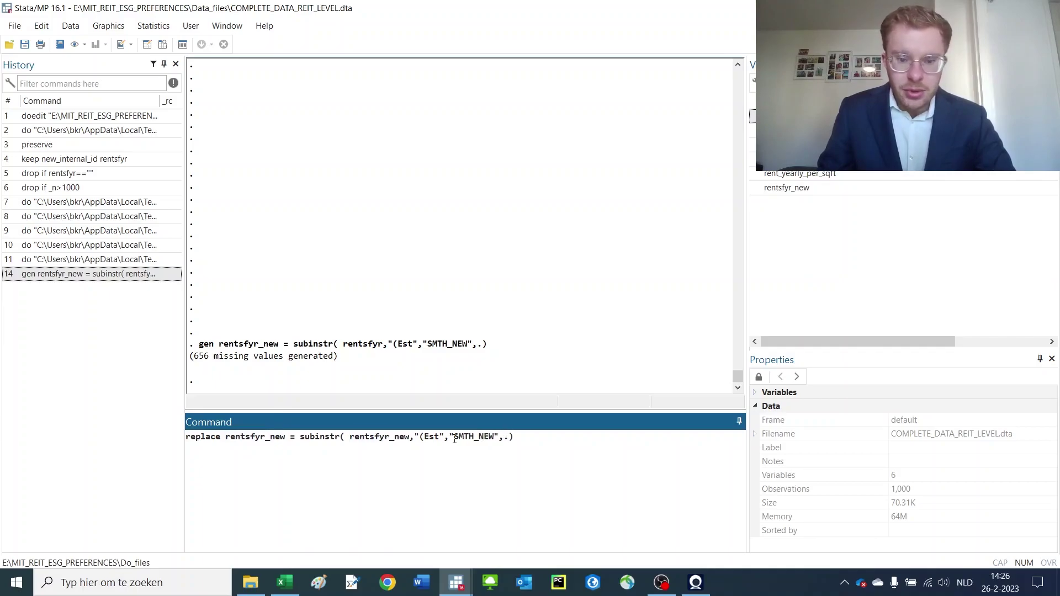
{"action": "mouse_move", "coordinate": [451, 438]}
{"action": "left_mouse_down"}
{"action": "mouse_move", "coordinate": [500, 436]}
{"action": "mouse_move", "coordinate": [431, 436]}
{"action": "left_mouse_up"}
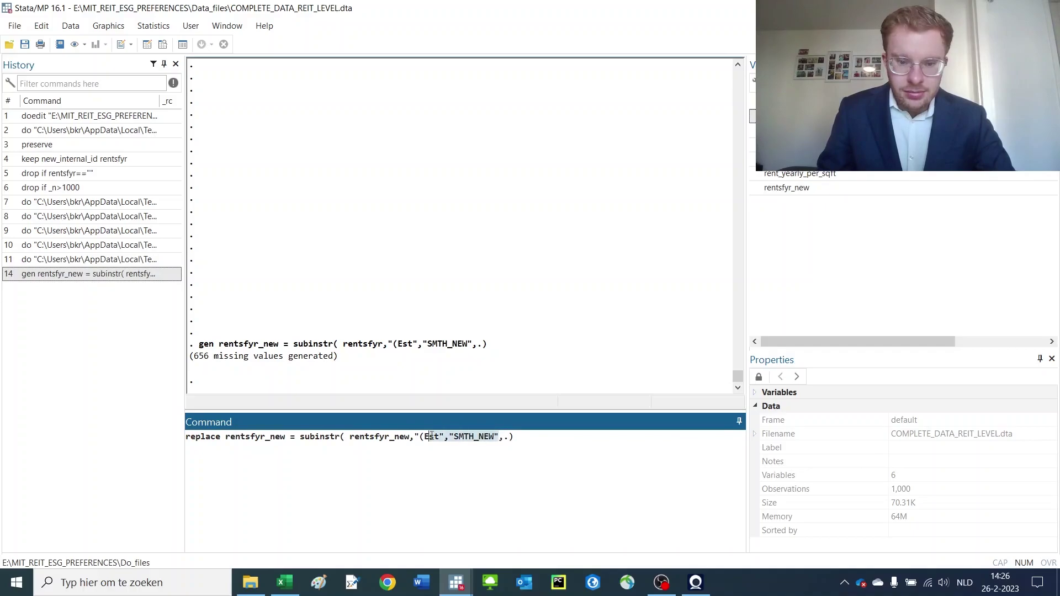
{"action": "key", "text": "BackSpace"}
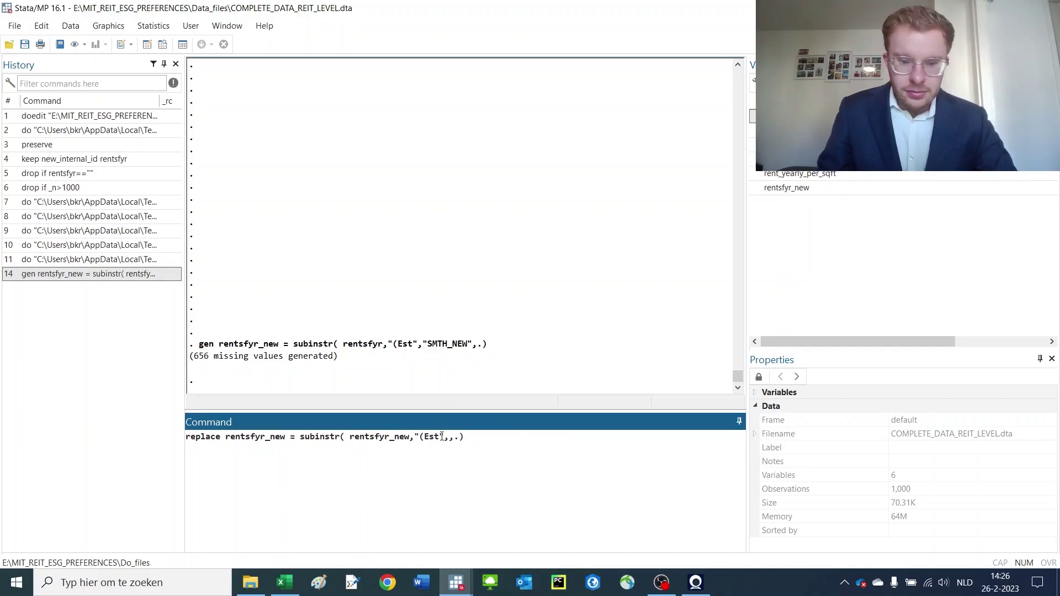
{"action": "left_click_drag", "start_coordinate": [444, 437], "coordinate": [430, 438]}
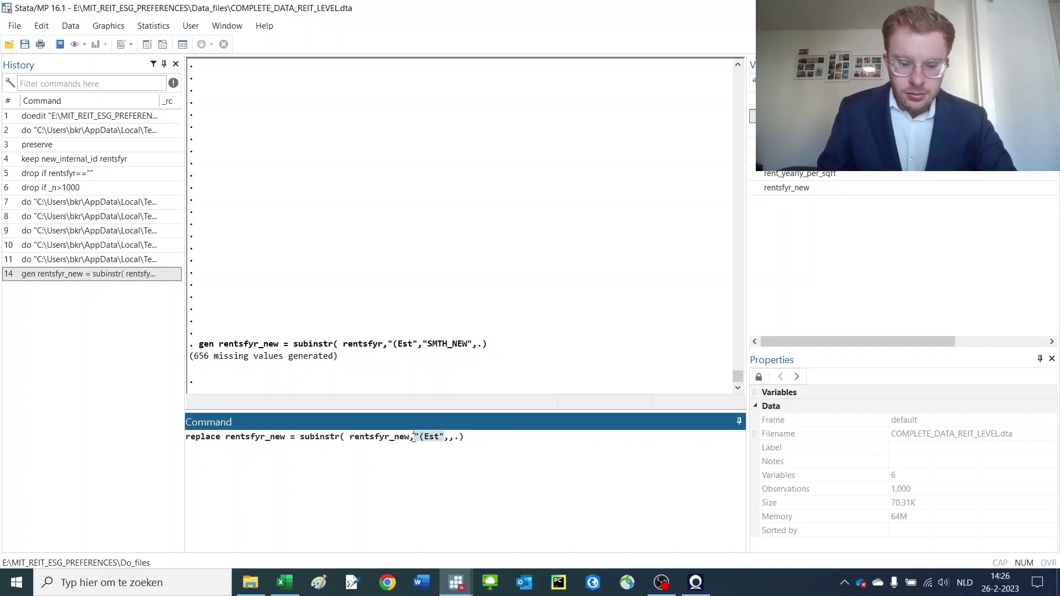
{"action": "type", "text": "\"SMTH_NEW\""}
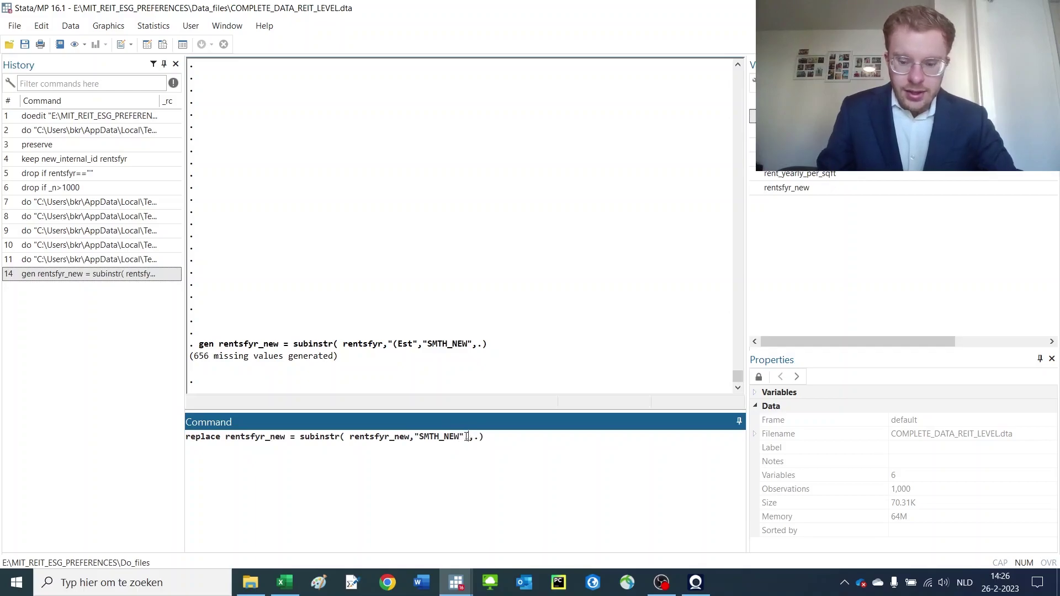
{"action": "type", "text": "\"\","}
{"action": "key", "text": "Return"}
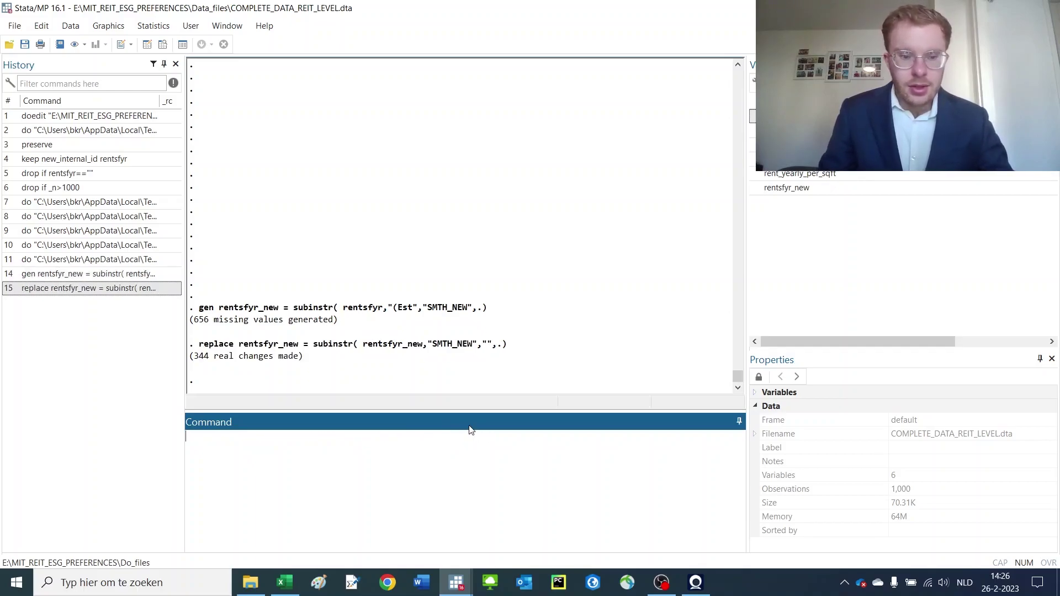
{"action": "left_click", "coordinate": [163, 46]}
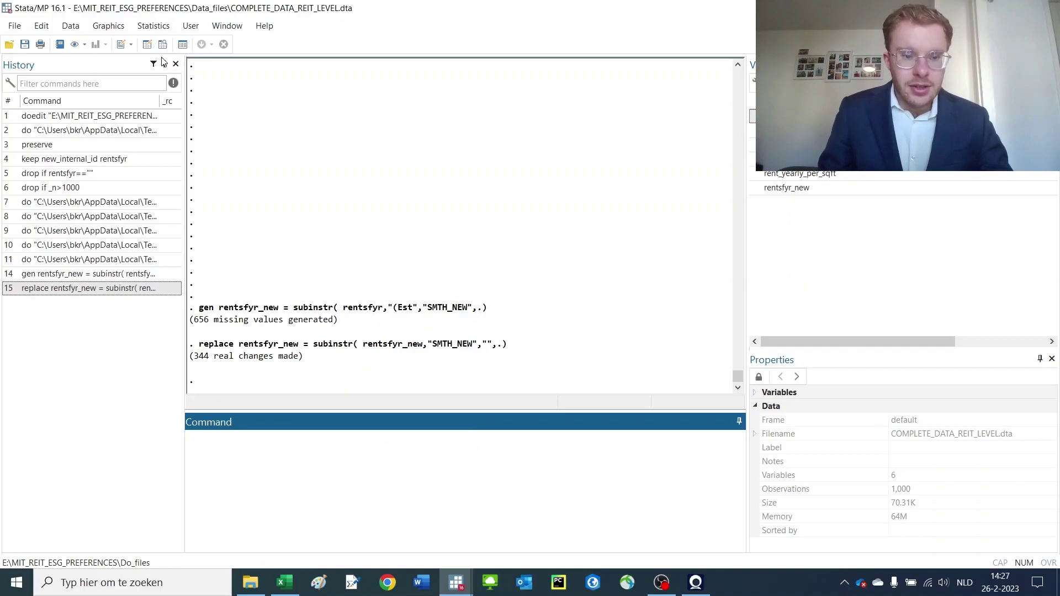
{"action": "left_click_drag", "start_coordinate": [413, 131], "coordinate": [415, 329]}
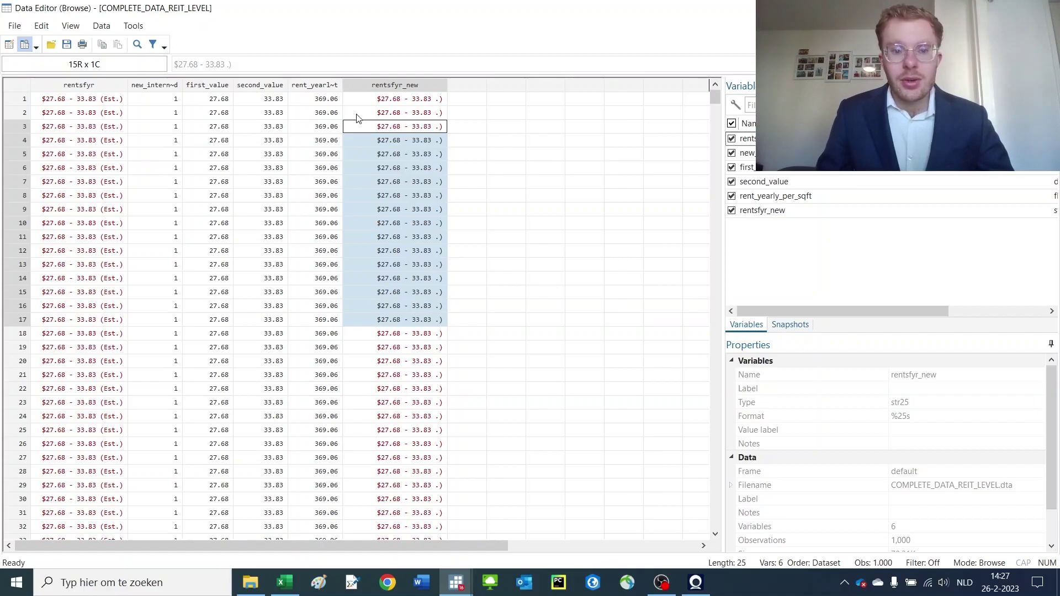
{"action": "left_click_drag", "start_coordinate": [358, 100], "coordinate": [357, 434]}
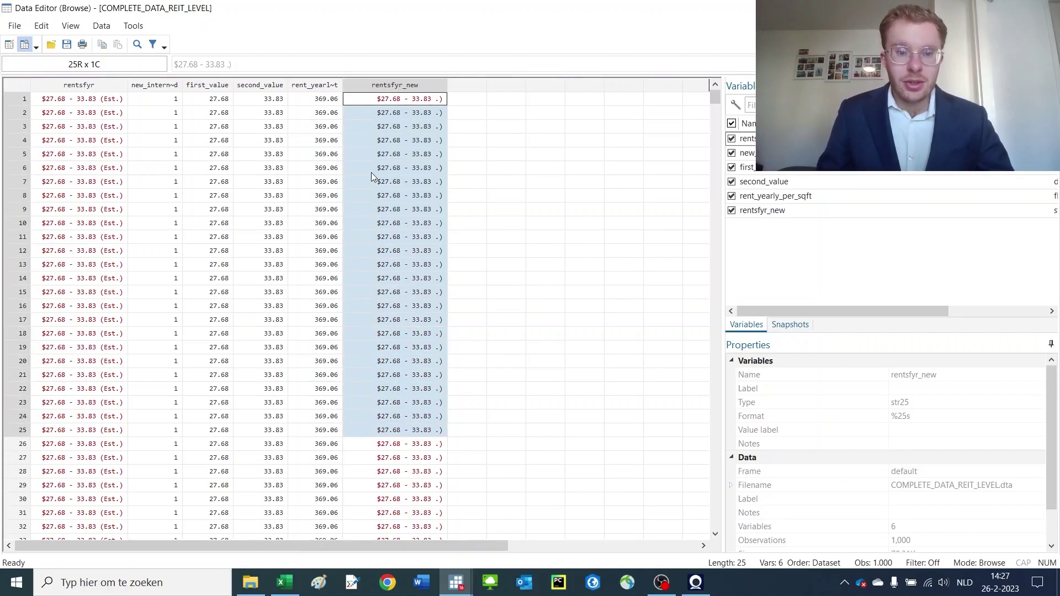
{"action": "left_click_drag", "start_coordinate": [371, 173], "coordinate": [363, 291]}
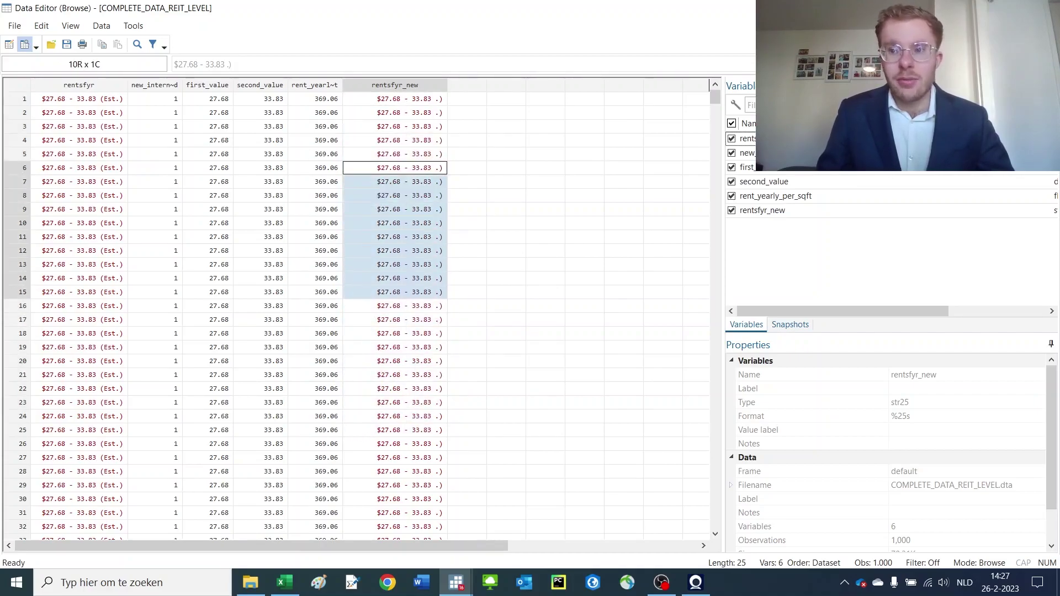
{"action": "left_click", "coordinate": [1047, 7]}
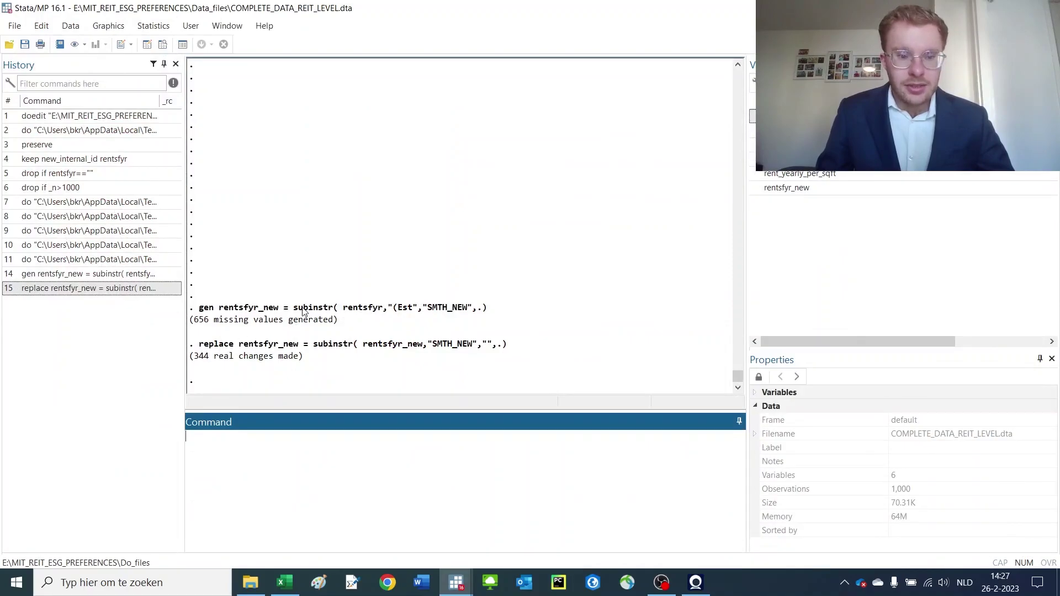
{"action": "left_click_drag", "start_coordinate": [294, 308], "coordinate": [359, 347]}
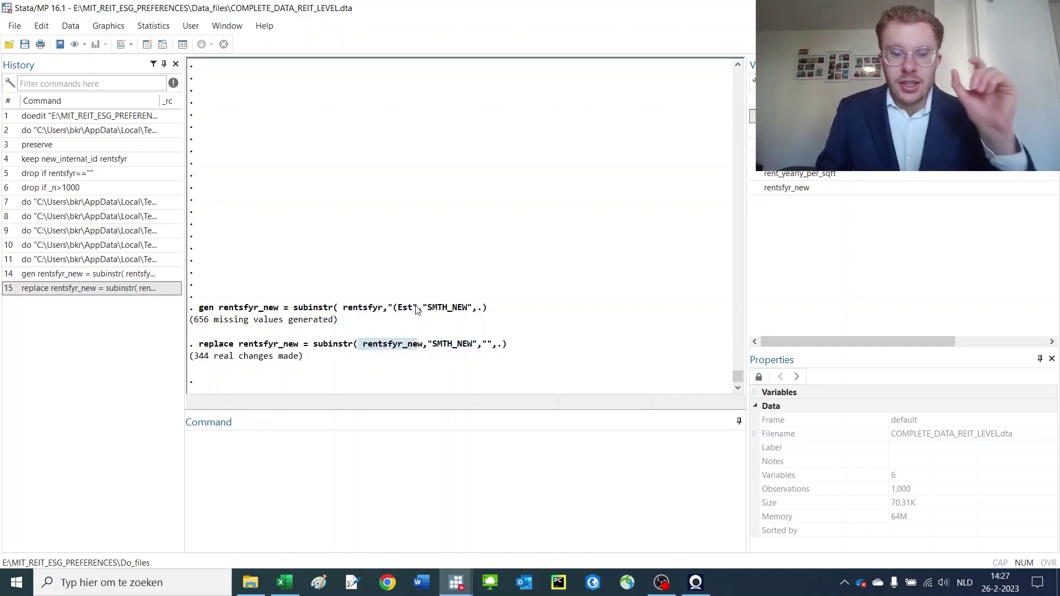
{"action": "left_click_drag", "start_coordinate": [416, 308], "coordinate": [389, 309]}
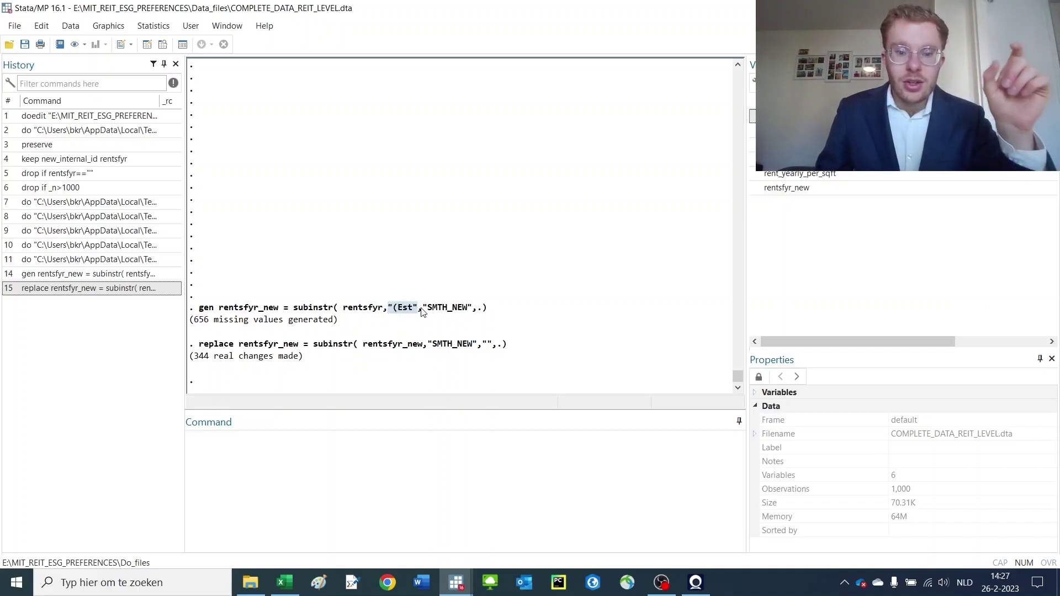
{"action": "left_click_drag", "start_coordinate": [420, 308], "coordinate": [473, 313]}
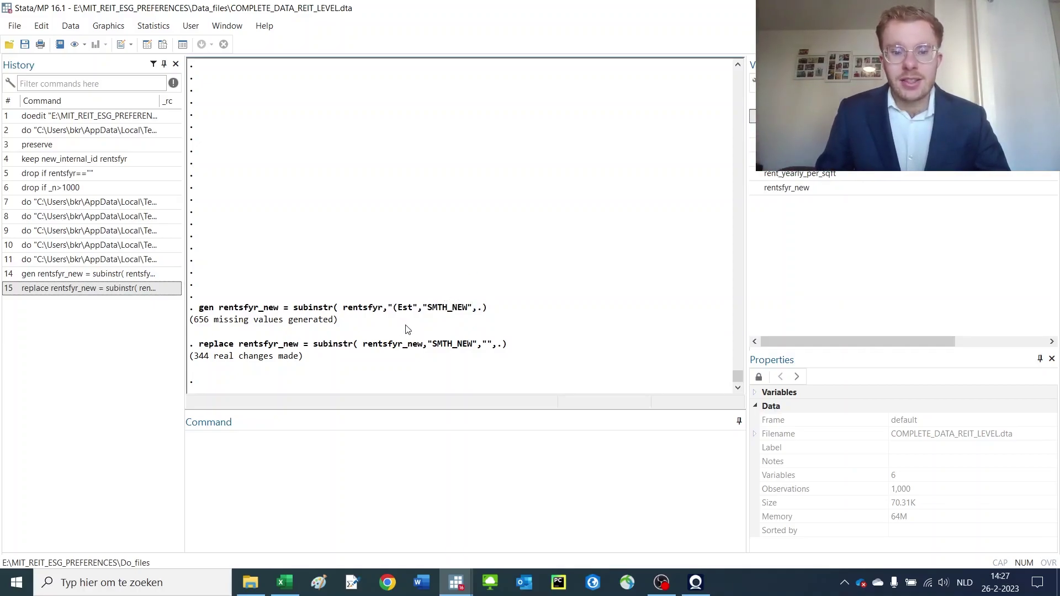
- Rerun the recalled replace with a single space as search text to strip spaces
{"action": "left_click", "coordinate": [166, 288]}
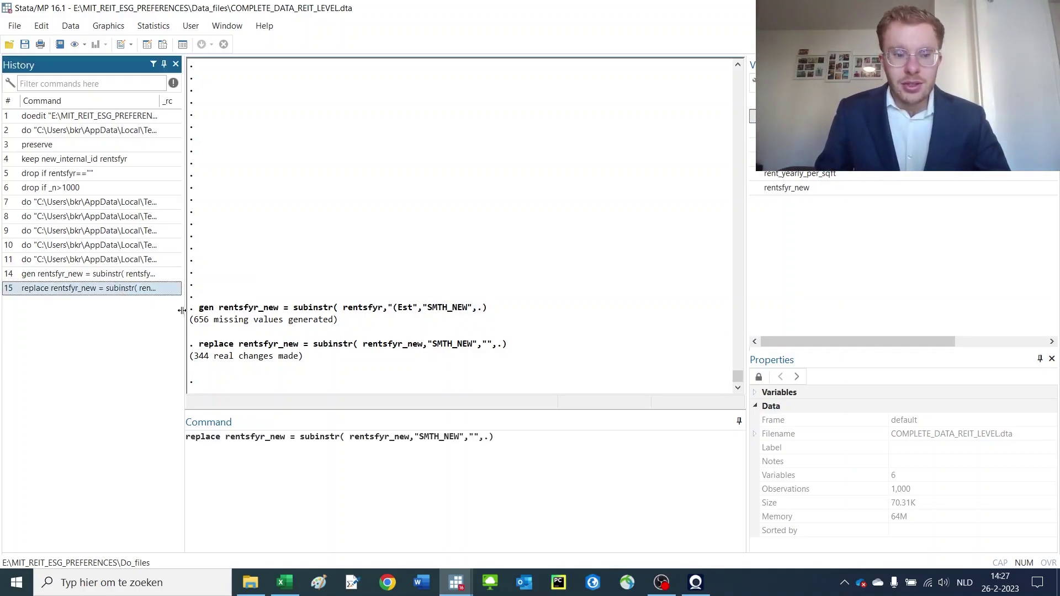
{"action": "left_click_drag", "start_coordinate": [460, 437], "coordinate": [425, 437]}
{"action": "key", "text": "BackSpace"}
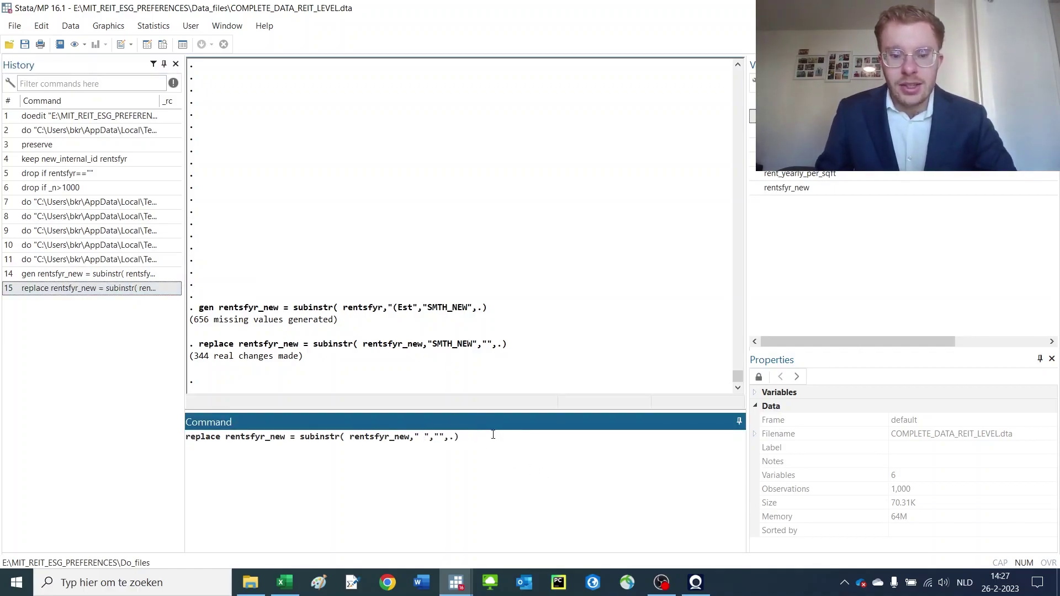
{"action": "key", "text": "Return"}
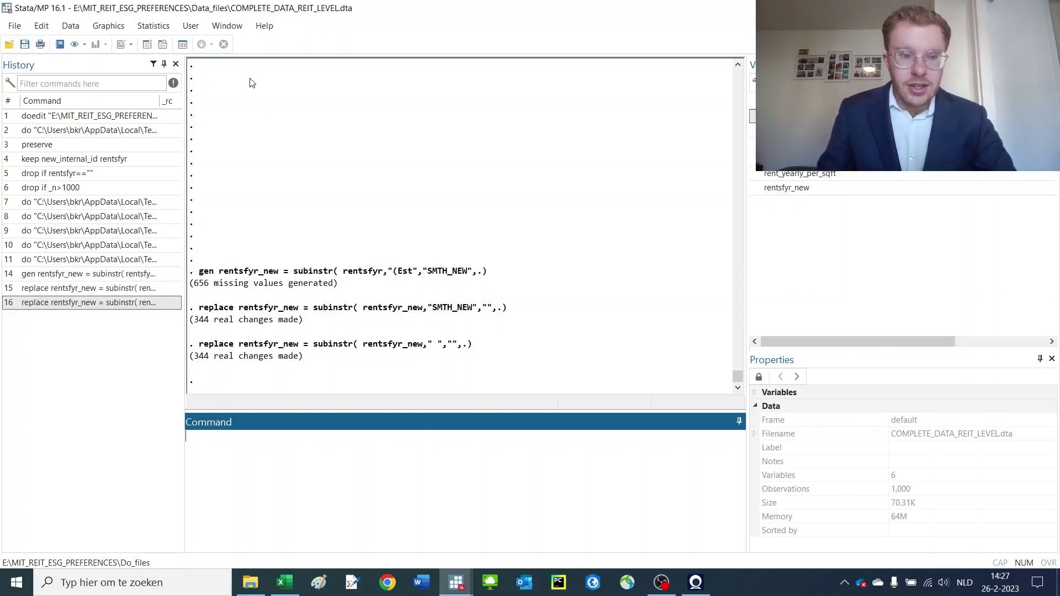
- Browse rentsfyr_new rows 1–23 to confirm values like "$27.68-33.83.)"
{"action": "left_click", "coordinate": [162, 44]}
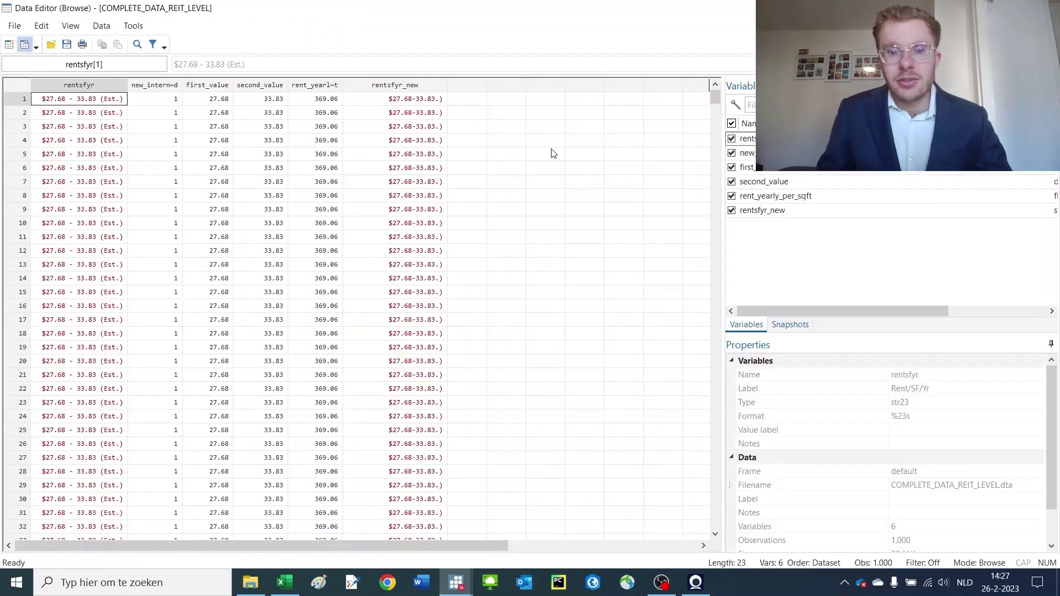
{"action": "left_click_drag", "start_coordinate": [402, 101], "coordinate": [396, 405]}
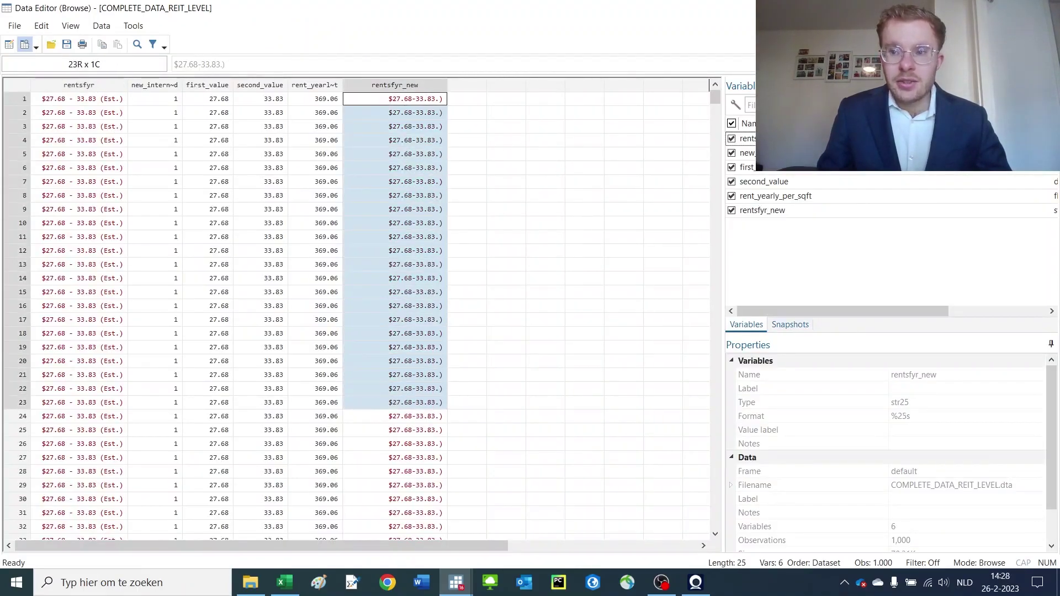
{"action": "key", "text": "alt+Tab"}
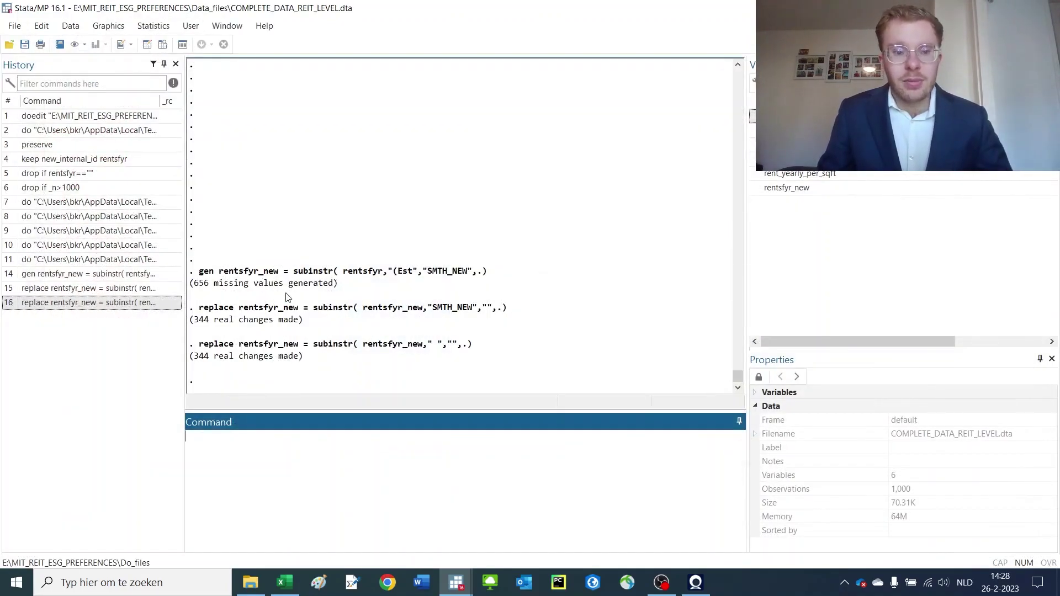